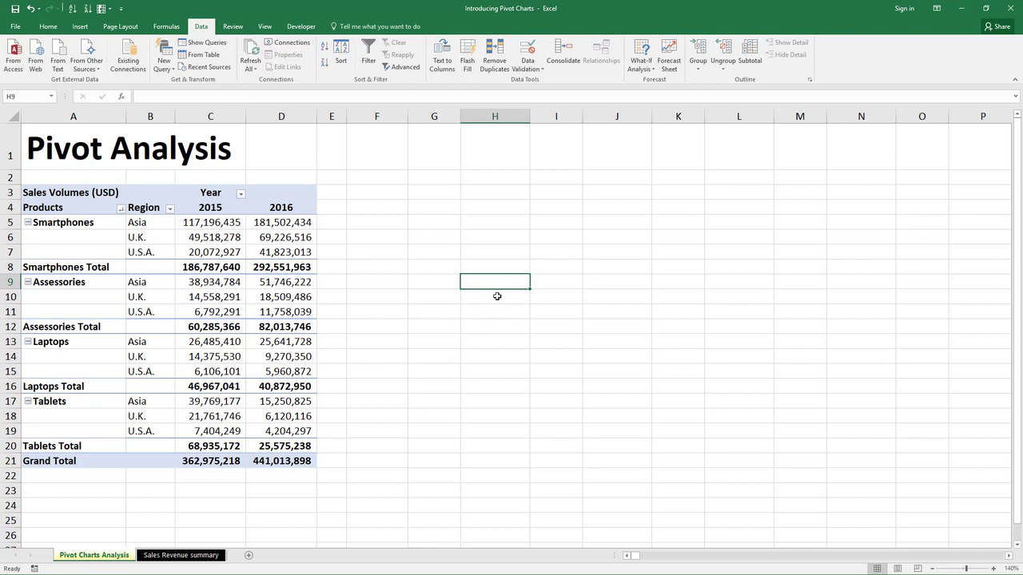
- Inspect the product names and the Smartphones and Assessories U.K. and total values in the pivot table
{"action": "left_click_drag", "start_coordinate": [93, 221], "coordinate": [103, 431]}
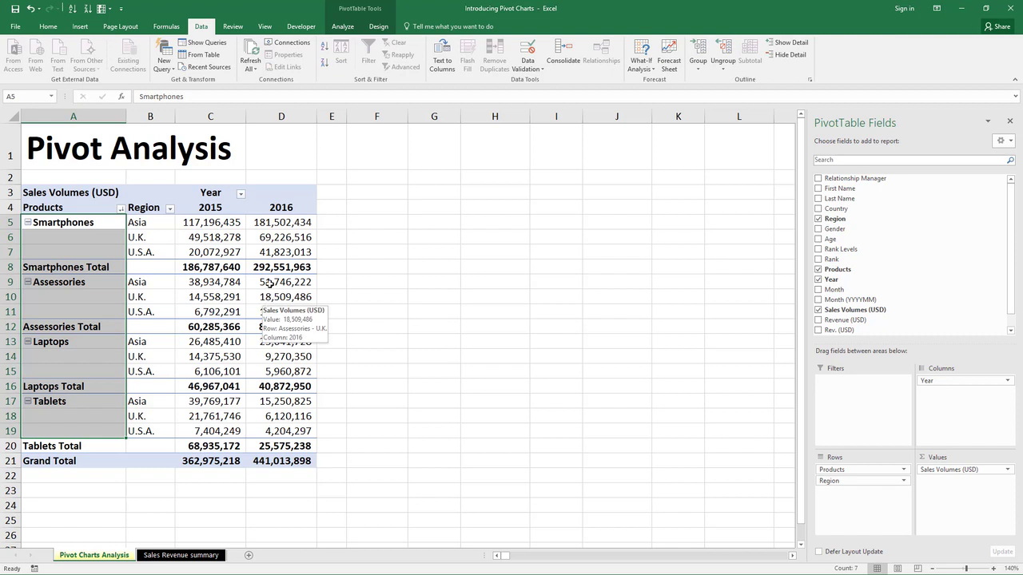
{"action": "left_click", "coordinate": [382, 235]}
{"action": "left_click", "coordinate": [214, 232]}
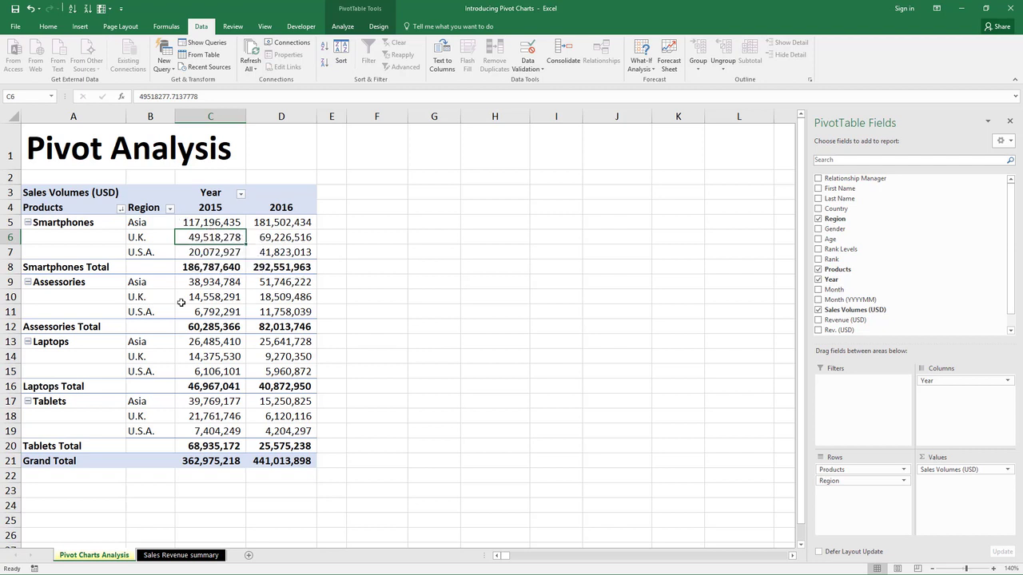
{"action": "left_click", "coordinate": [236, 302]}
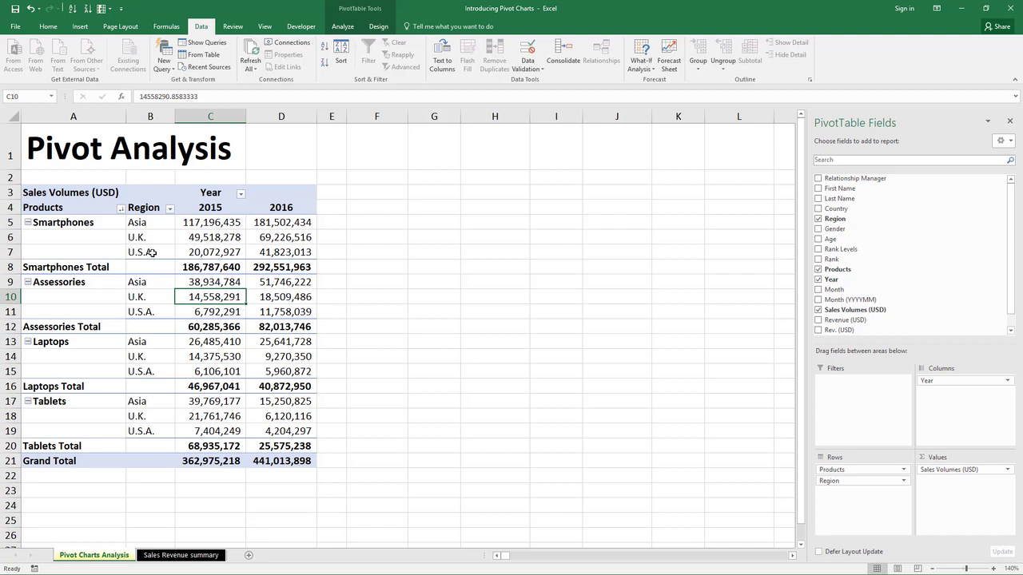
{"action": "left_click", "coordinate": [272, 324]}
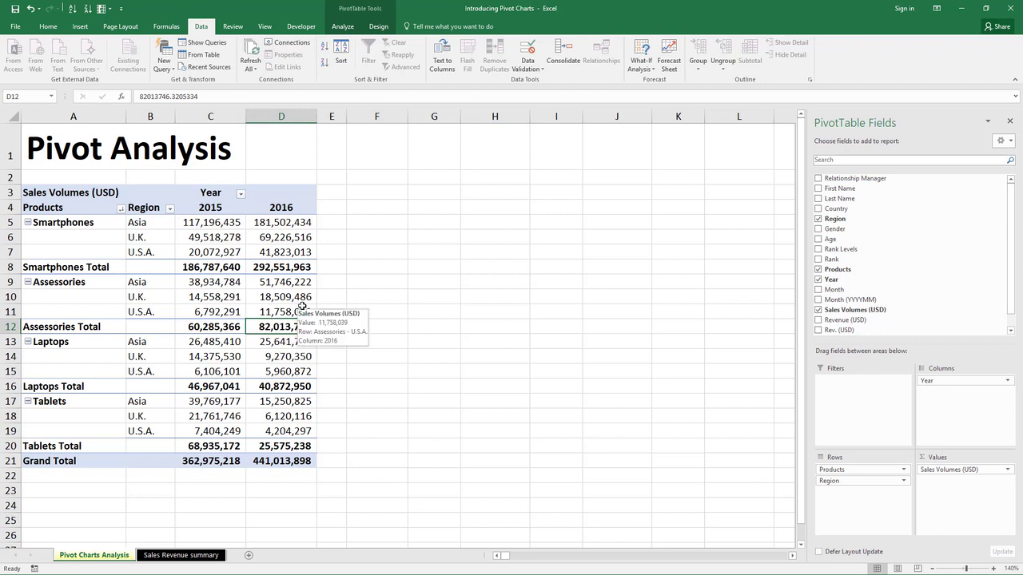
{"action": "left_click", "coordinate": [81, 28]}
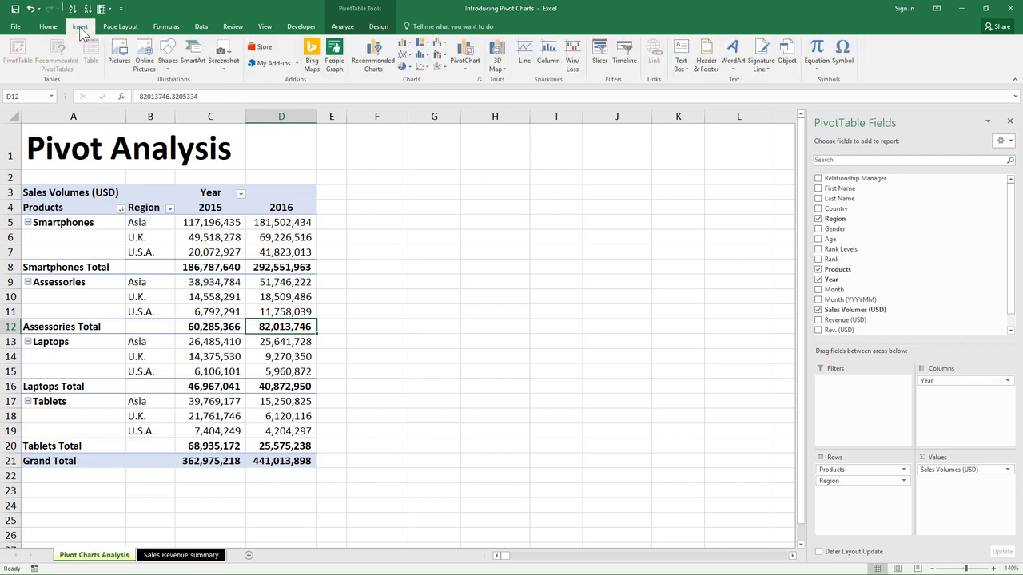
- Start a PivotChart and preview the chart types from Combo through Line before returning to Column
{"action": "left_click", "coordinate": [471, 53]}
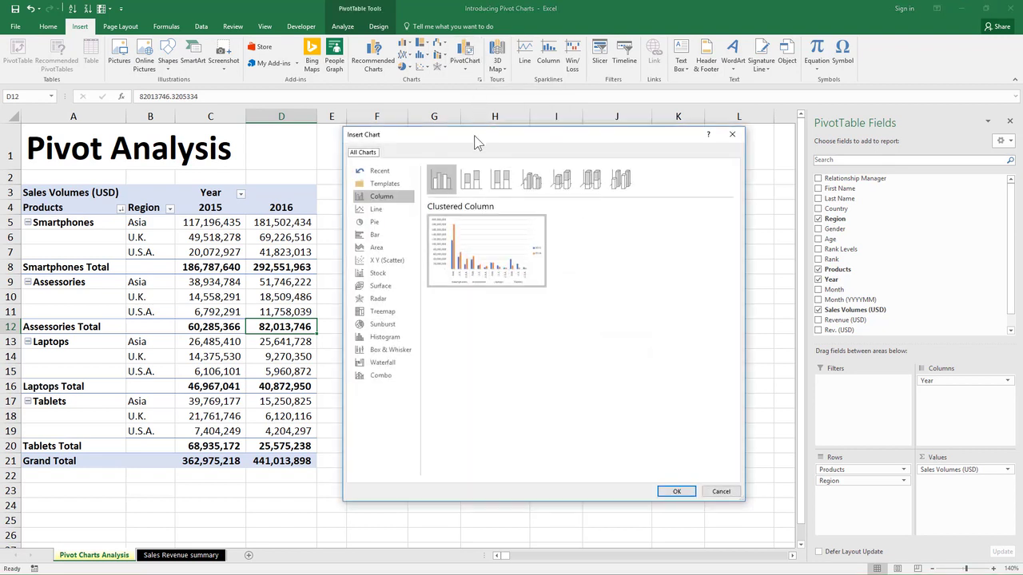
{"action": "left_click_drag", "start_coordinate": [474, 134], "coordinate": [462, 142]}
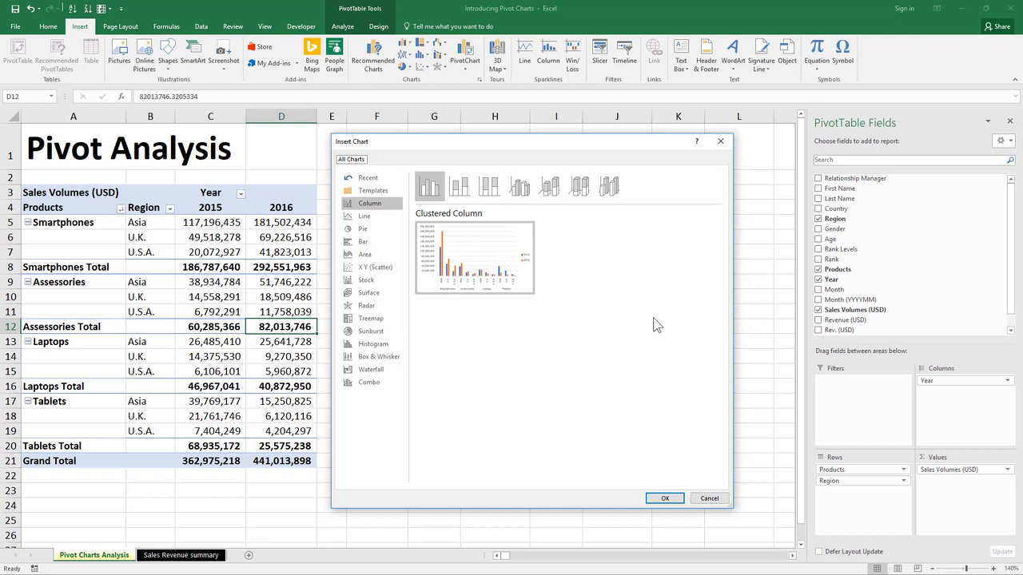
{"action": "left_click", "coordinate": [398, 386]}
{"action": "left_click", "coordinate": [390, 357]}
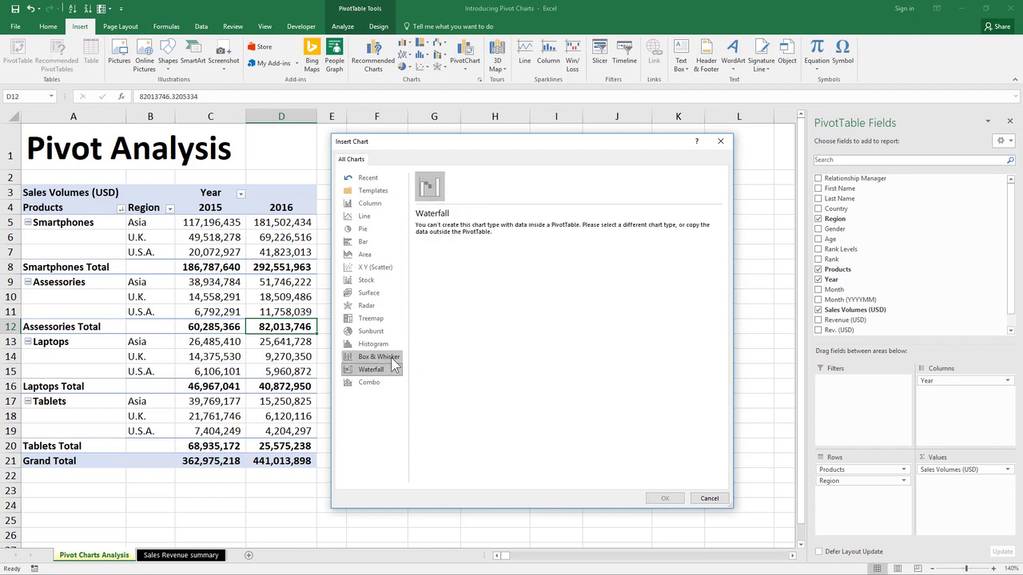
{"action": "left_click", "coordinate": [390, 343]}
{"action": "left_click", "coordinate": [391, 331]}
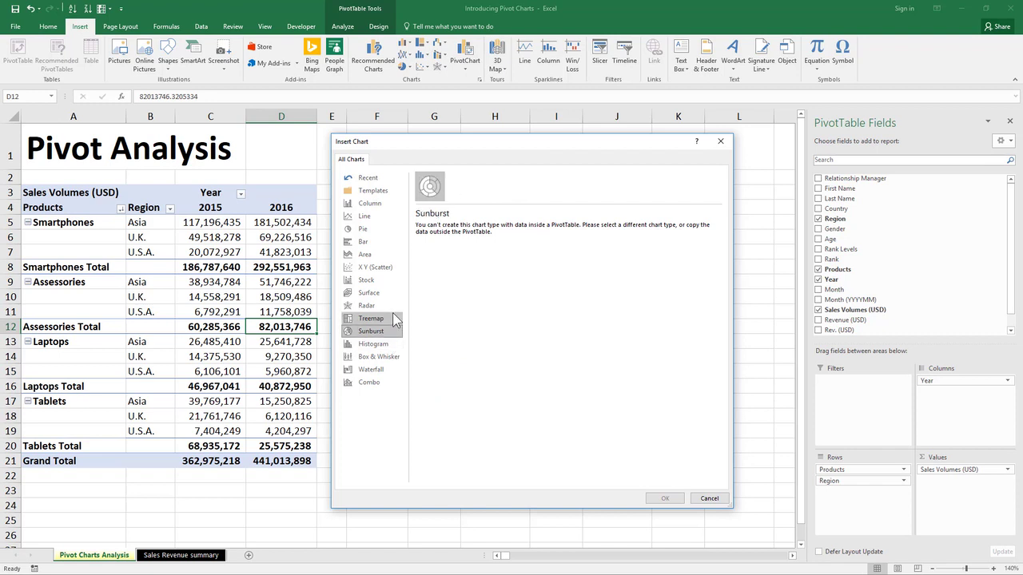
{"action": "left_click", "coordinate": [389, 305]}
{"action": "left_click", "coordinate": [386, 293]}
{"action": "left_click", "coordinate": [388, 280]}
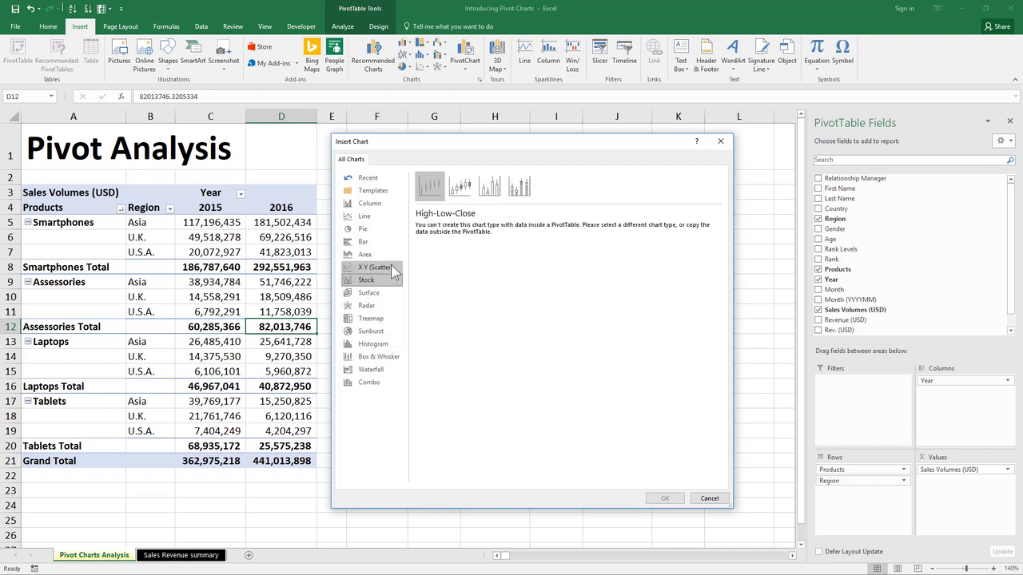
{"action": "left_click", "coordinate": [389, 217]}
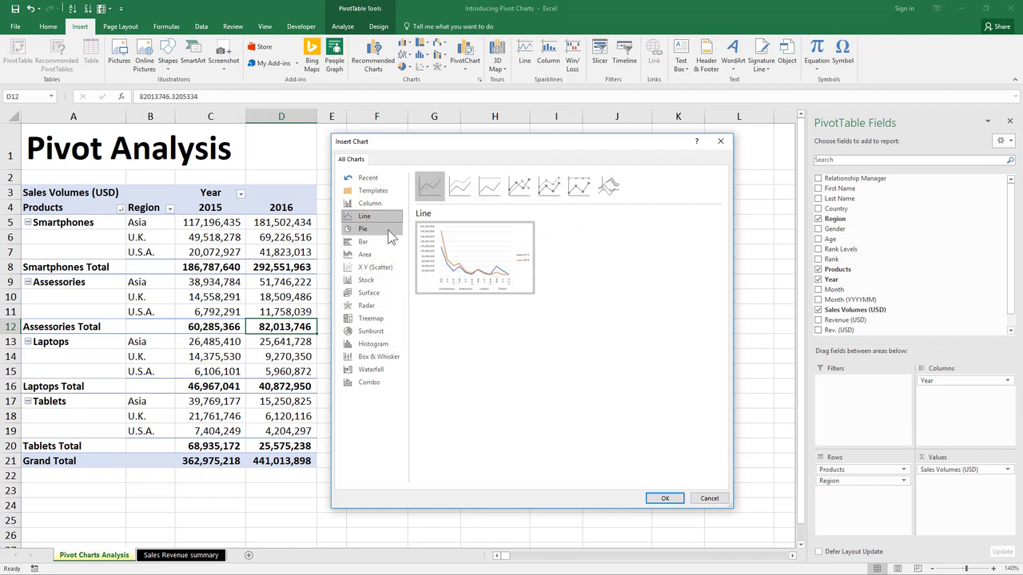
{"action": "left_click", "coordinate": [387, 230]}
{"action": "left_click", "coordinate": [387, 244]}
{"action": "left_click", "coordinate": [388, 254]}
{"action": "left_click", "coordinate": [387, 267]}
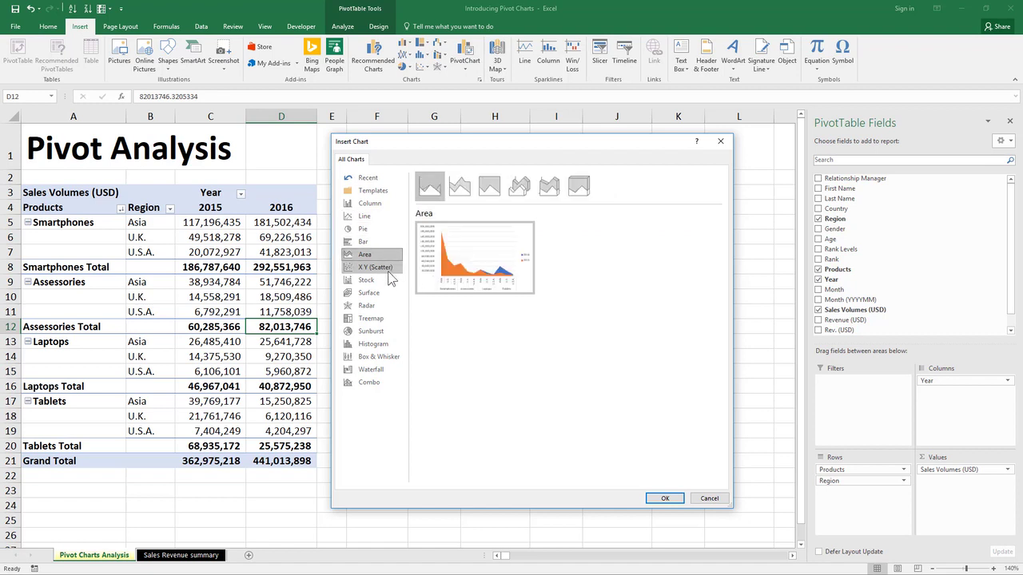
{"action": "left_click", "coordinate": [388, 280]}
{"action": "left_click", "coordinate": [387, 292]}
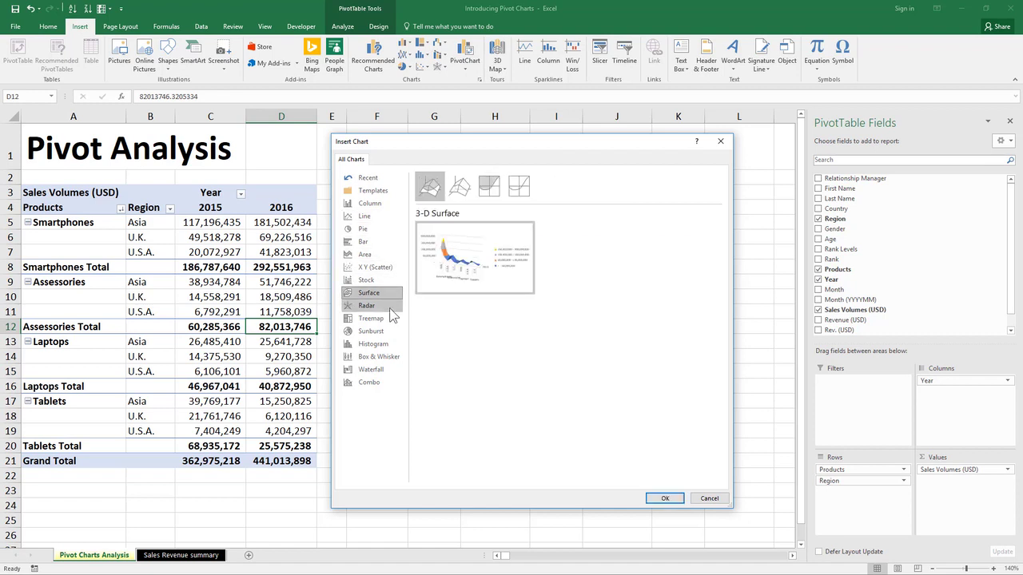
{"action": "left_click", "coordinate": [389, 306]}
{"action": "left_click", "coordinate": [389, 317]}
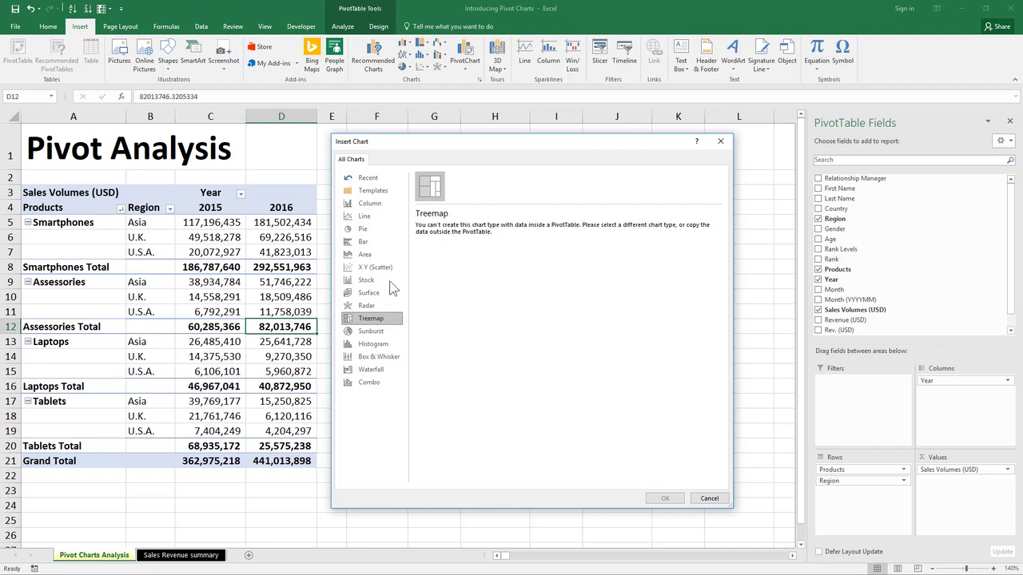
{"action": "left_click", "coordinate": [387, 254]}
{"action": "left_click", "coordinate": [374, 214]}
{"action": "left_click", "coordinate": [380, 205]}
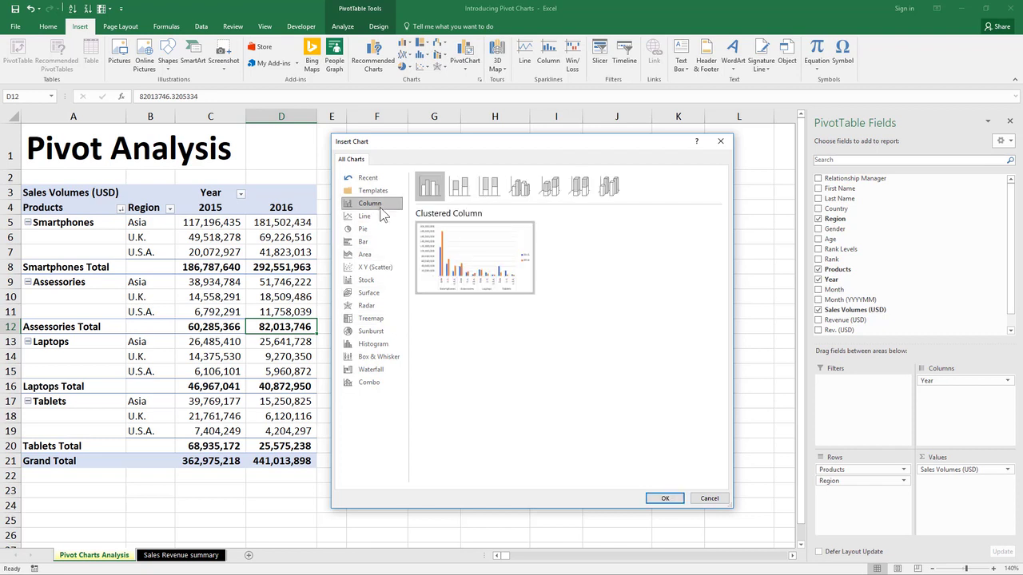
- Create a Clustered Column PivotChart and place it beside the pivot table
{"action": "left_click", "coordinate": [459, 188]}
{"action": "left_click", "coordinate": [496, 192]}
{"action": "left_click", "coordinate": [518, 191]}
{"action": "left_click", "coordinate": [550, 190]}
{"action": "left_click", "coordinate": [580, 190]}
{"action": "left_click", "coordinate": [607, 190]}
{"action": "left_click", "coordinate": [519, 190]}
{"action": "left_click", "coordinate": [489, 190]}
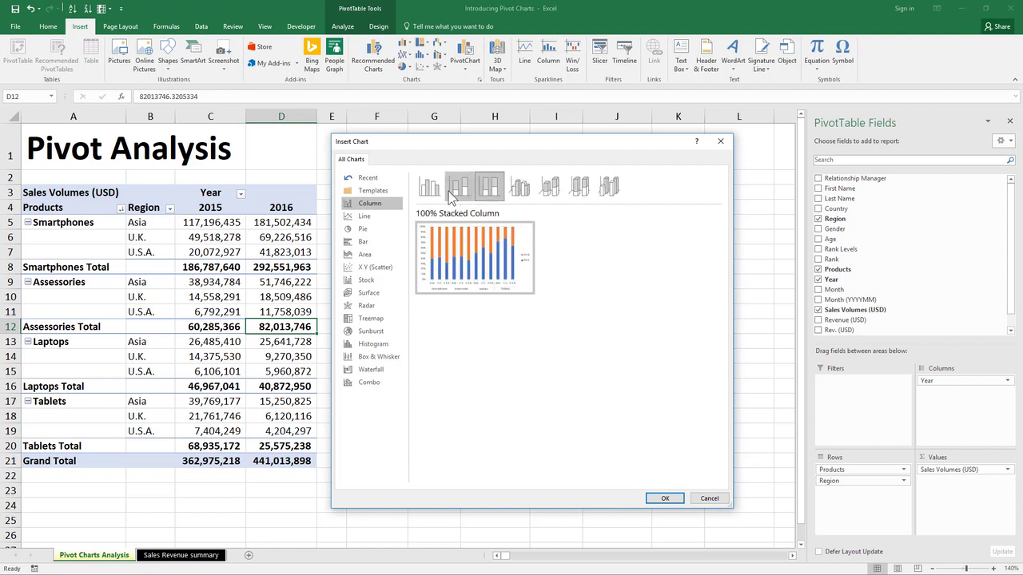
{"action": "left_click", "coordinate": [430, 192]}
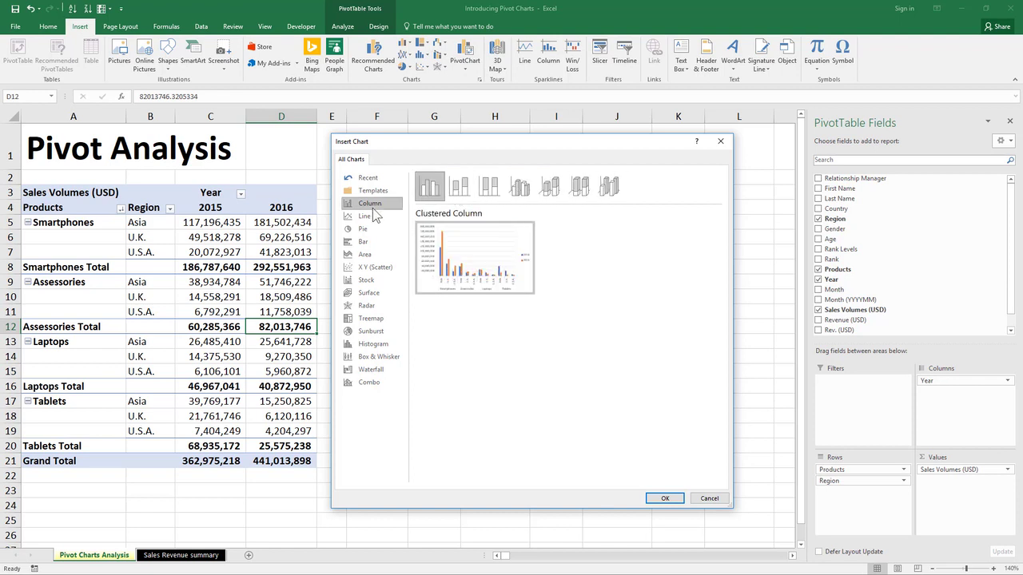
{"action": "left_click", "coordinate": [660, 498]}
{"action": "left_click_drag", "start_coordinate": [569, 265], "coordinate": [659, 221]}
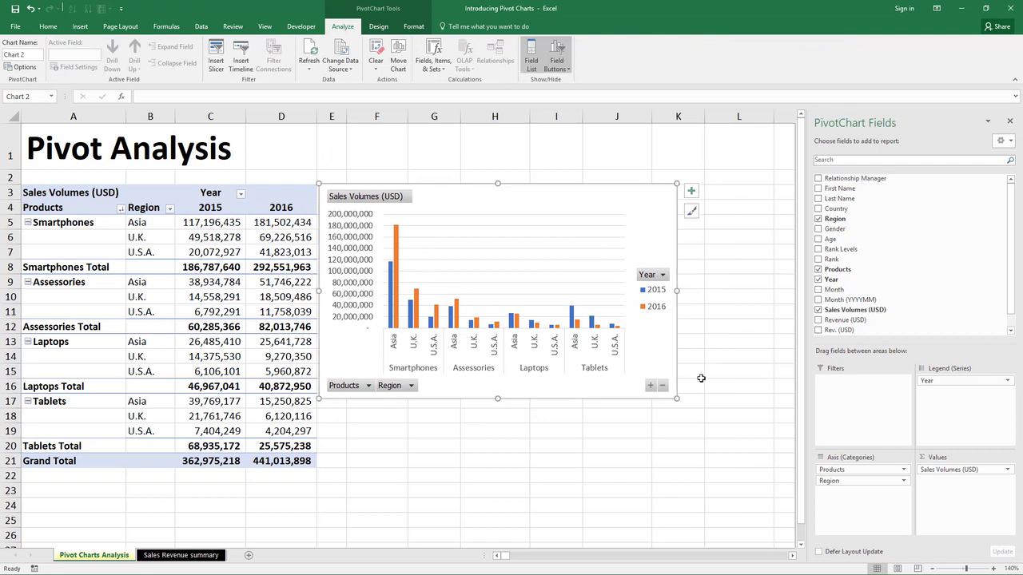
- Enlarge the PivotChart to span roughly rows 3 to 21 right of the pivot table
{"action": "left_click_drag", "start_coordinate": [678, 398], "coordinate": [784, 468]}
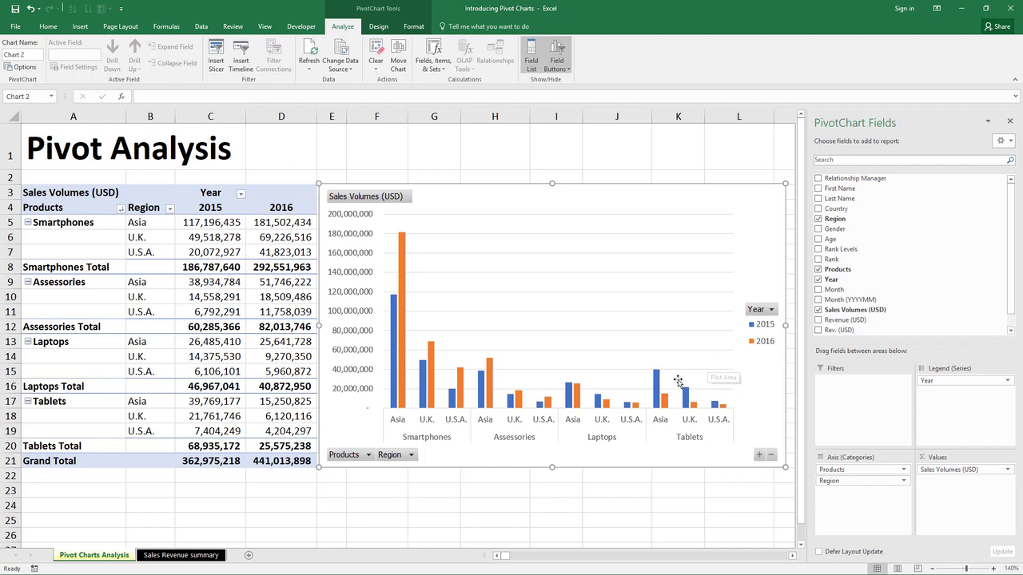
- Filter the chart's Year field to 2016 only, then 2015 only, then back to both years
{"action": "left_click", "coordinate": [772, 310]}
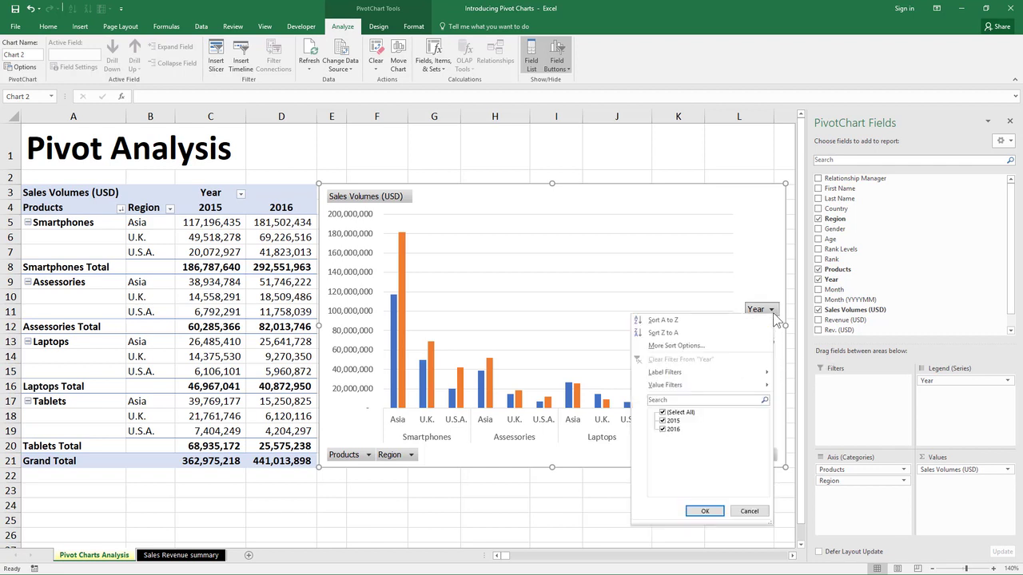
{"action": "left_click", "coordinate": [663, 422]}
{"action": "left_click", "coordinate": [705, 514]}
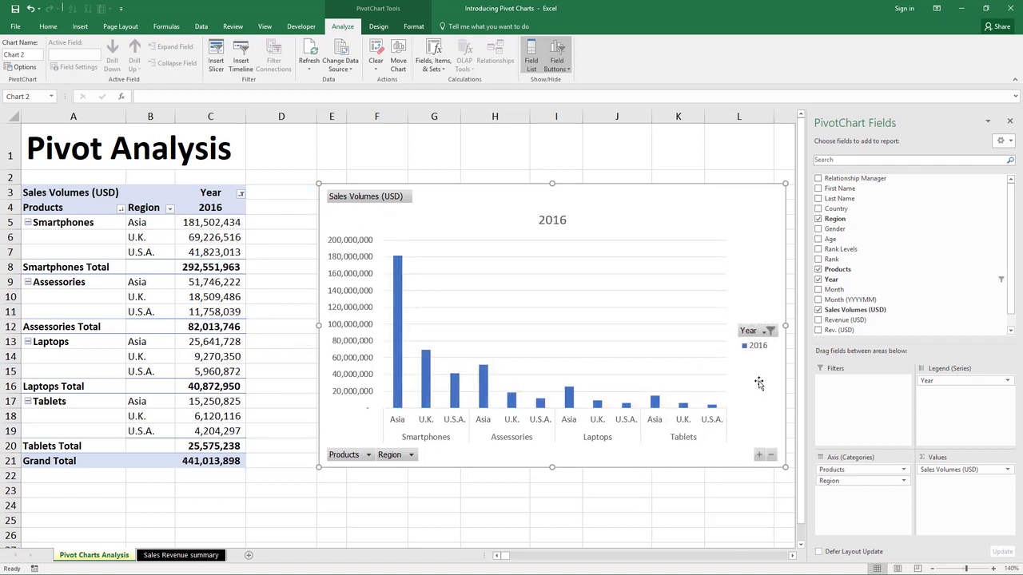
{"action": "left_click", "coordinate": [771, 331]}
{"action": "left_click", "coordinate": [657, 446]}
{"action": "left_click", "coordinate": [657, 438]}
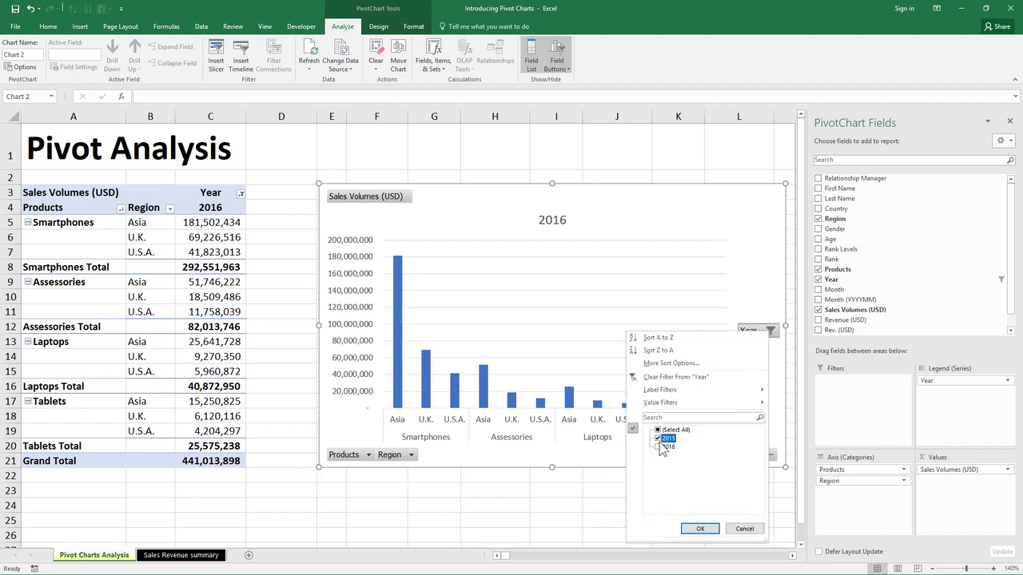
{"action": "left_click", "coordinate": [700, 528]}
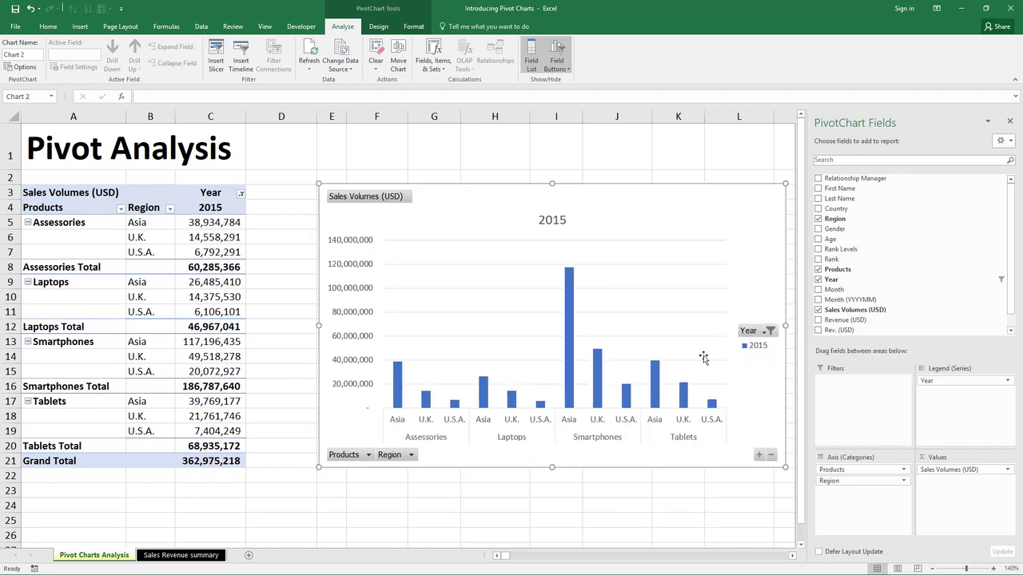
{"action": "left_click", "coordinate": [770, 330]}
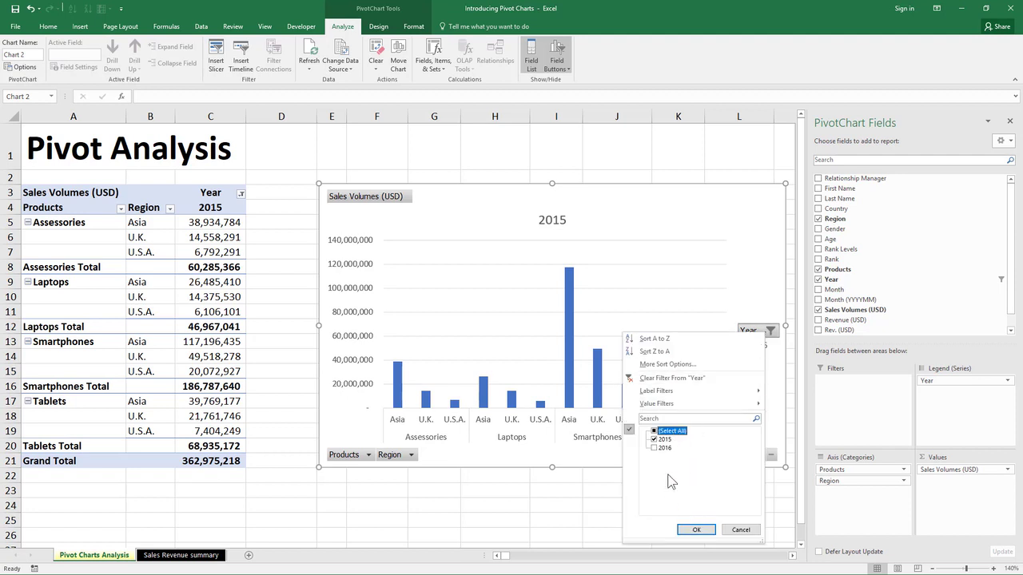
{"action": "left_click", "coordinate": [654, 432]}
{"action": "left_click", "coordinate": [696, 530]}
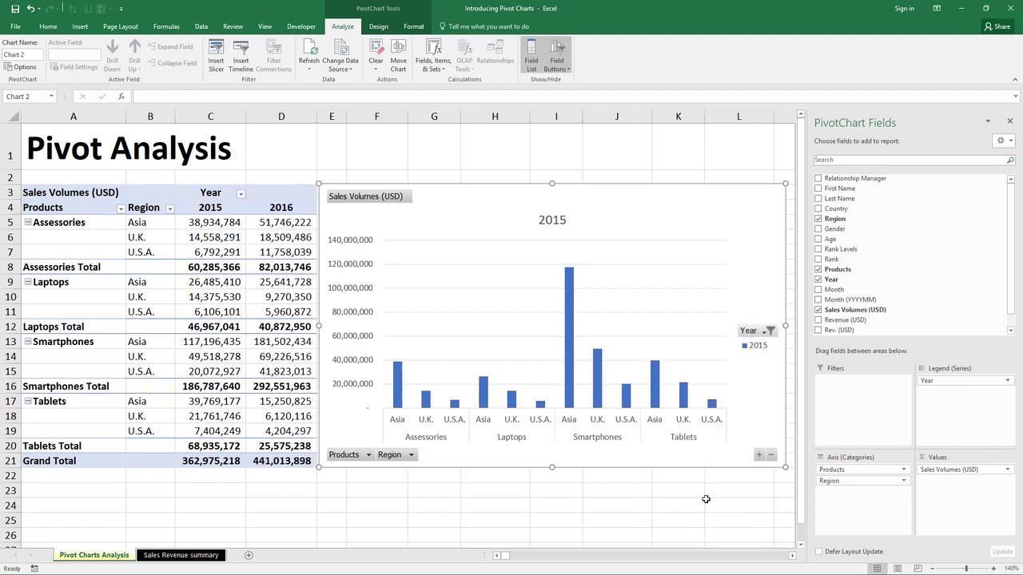
- Filter Products to Smartphones only, then restore all four products and select the chart
{"action": "left_click", "coordinate": [410, 455]}
{"action": "left_click", "coordinate": [368, 455]}
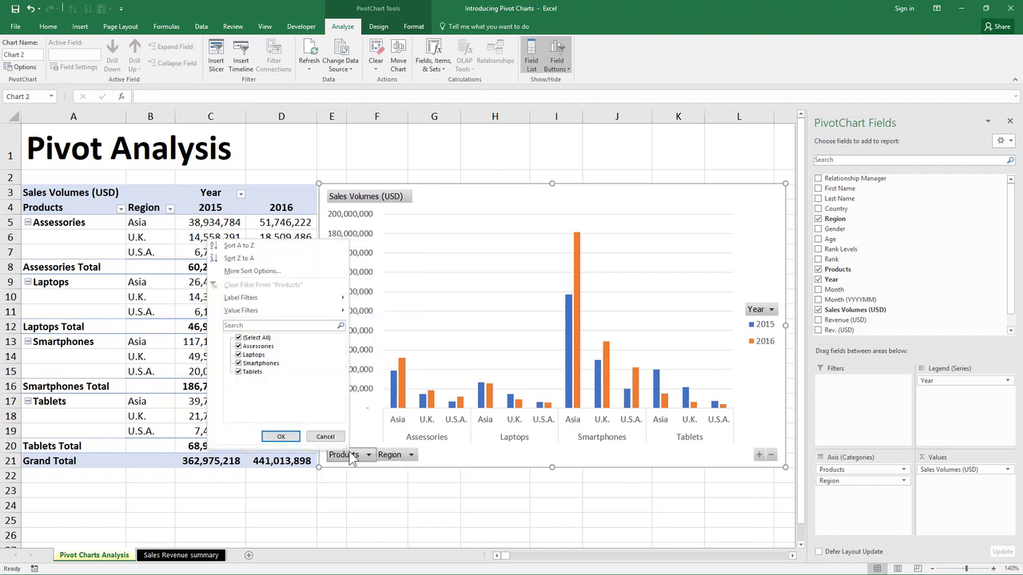
{"action": "left_click", "coordinate": [238, 337]}
{"action": "left_click", "coordinate": [239, 362]}
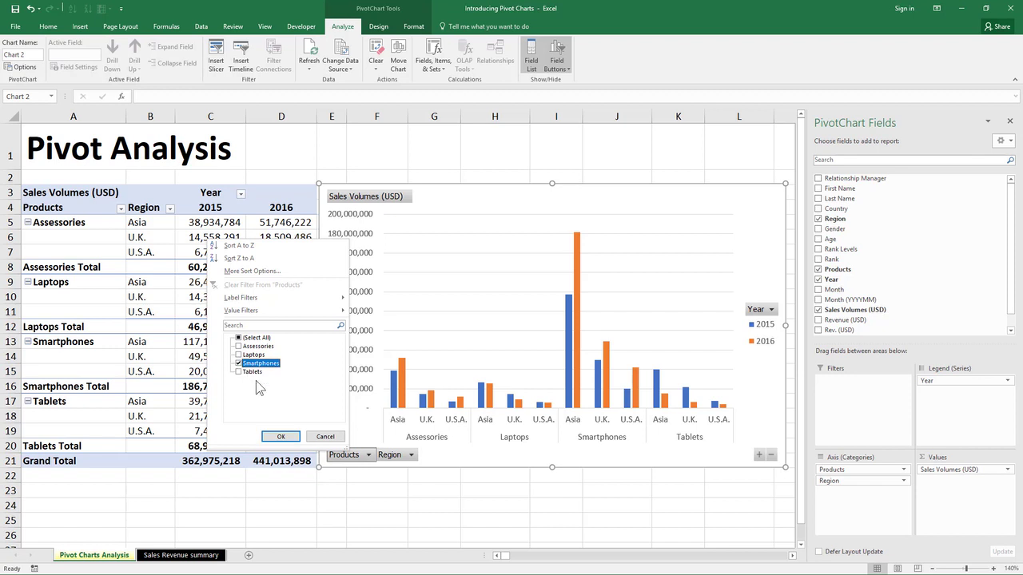
{"action": "left_click", "coordinate": [280, 437]}
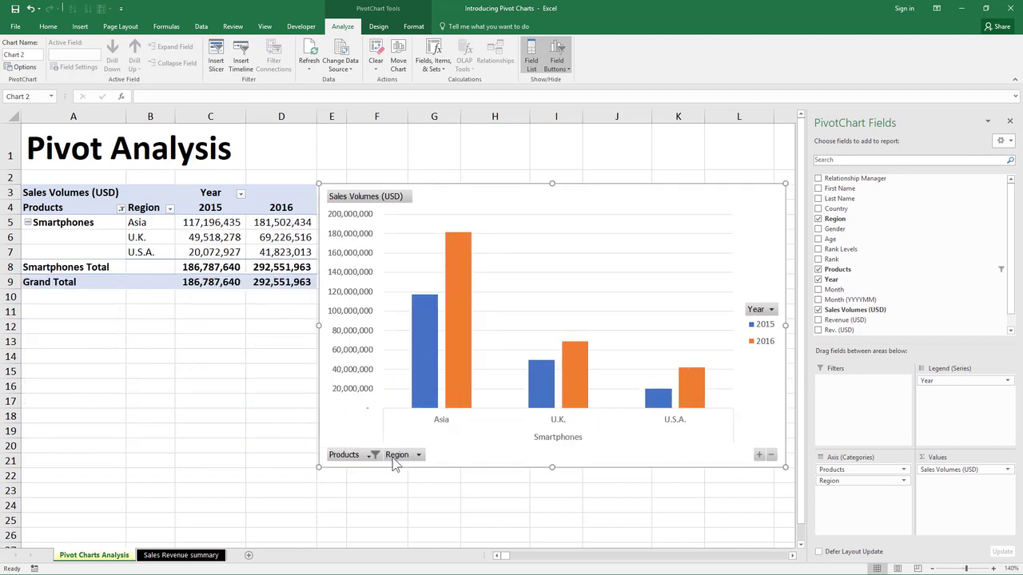
{"action": "left_click", "coordinate": [372, 454]}
{"action": "left_click", "coordinate": [268, 344]}
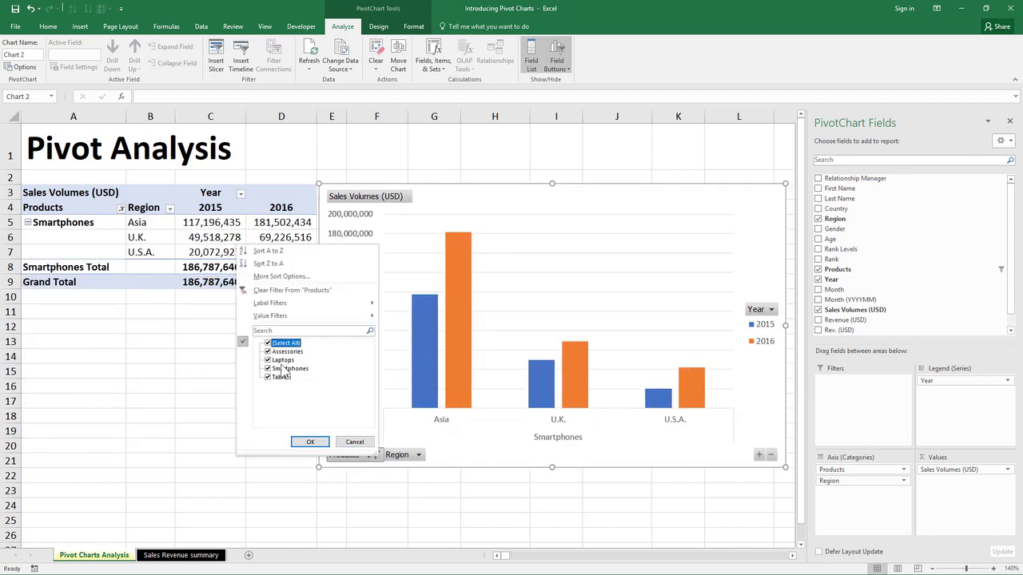
{"action": "left_click", "coordinate": [310, 441]}
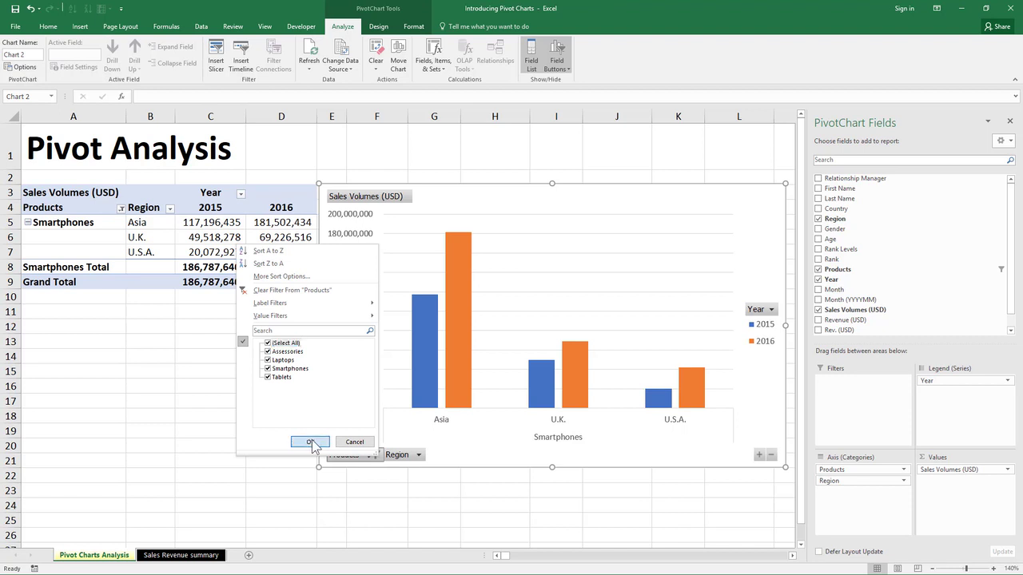
{"action": "left_click", "coordinate": [424, 416]}
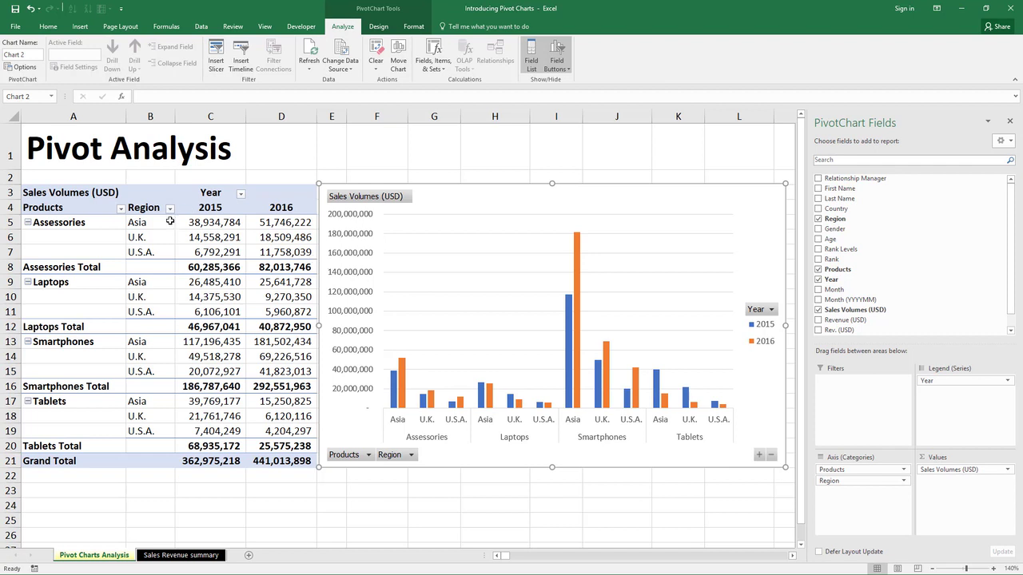
{"action": "left_click", "coordinate": [240, 195]}
{"action": "left_click", "coordinate": [140, 299]}
{"action": "left_click", "coordinate": [143, 307]}
{"action": "left_click", "coordinate": [177, 396]}
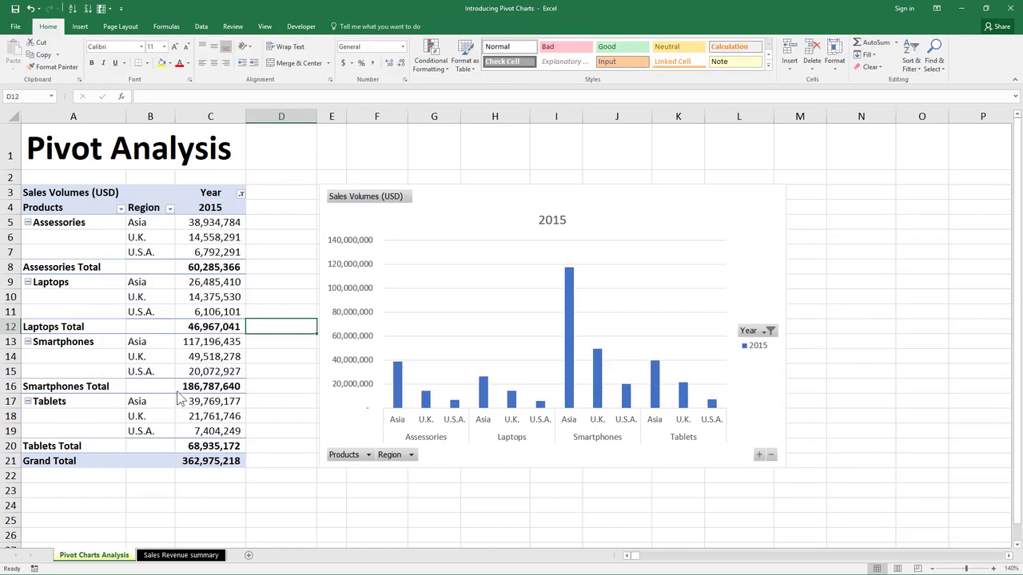
{"action": "left_click", "coordinate": [240, 194]}
{"action": "left_click", "coordinate": [139, 298]}
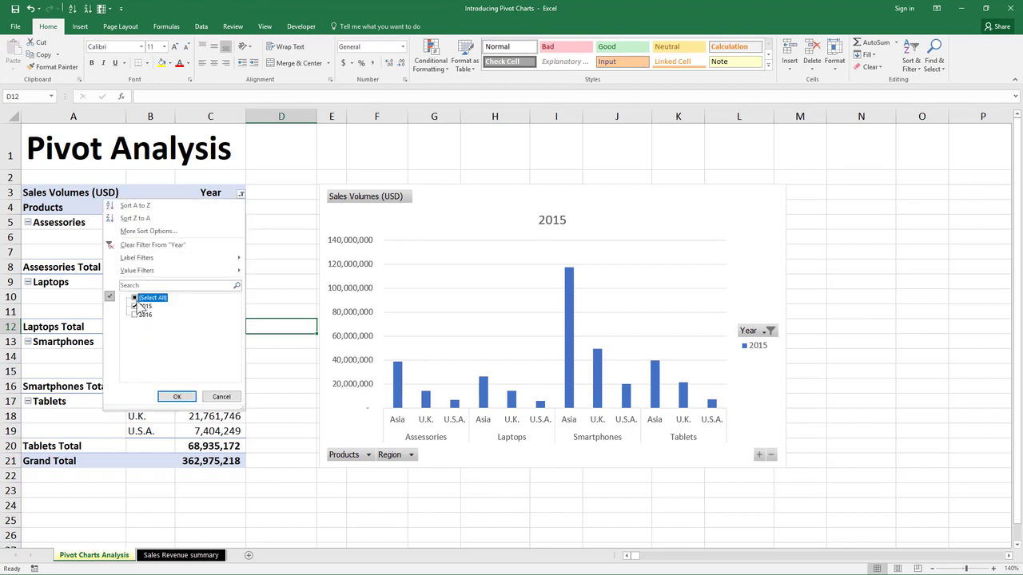
{"action": "left_click", "coordinate": [177, 396]}
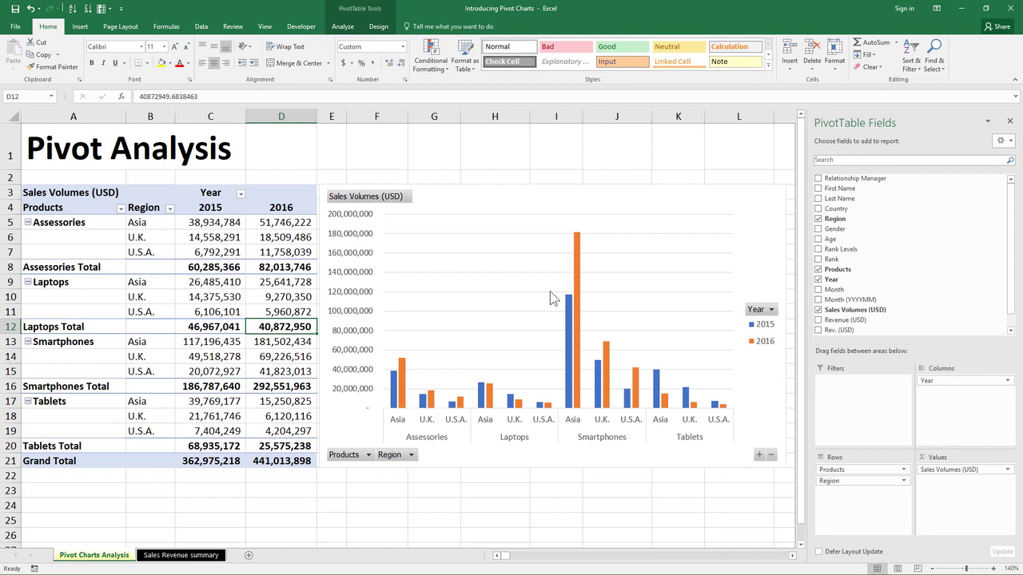
- Hide all field buttons on the PivotChart, then reselect the chart
{"action": "right_click", "coordinate": [768, 313]}
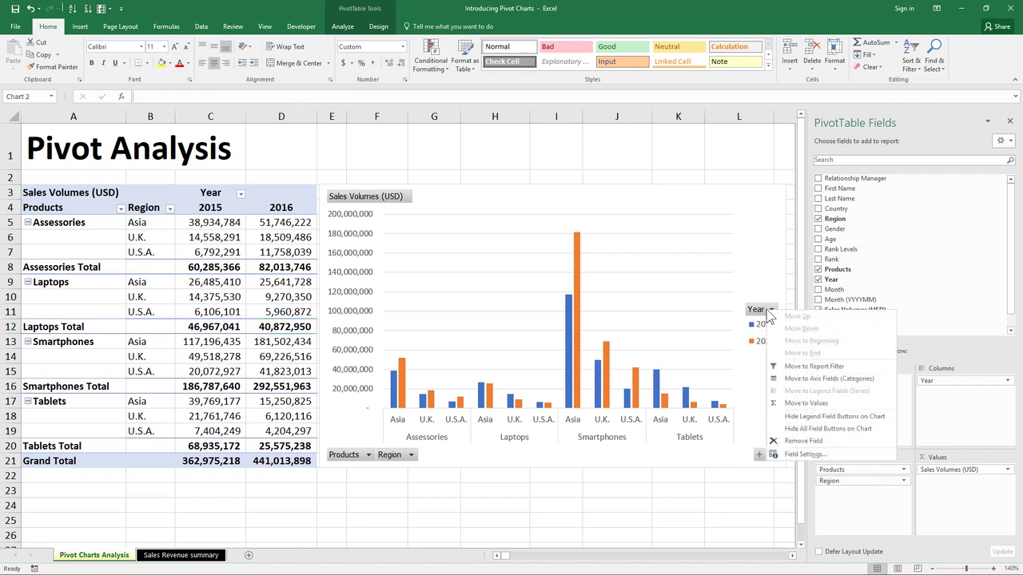
{"action": "left_click", "coordinate": [821, 429]}
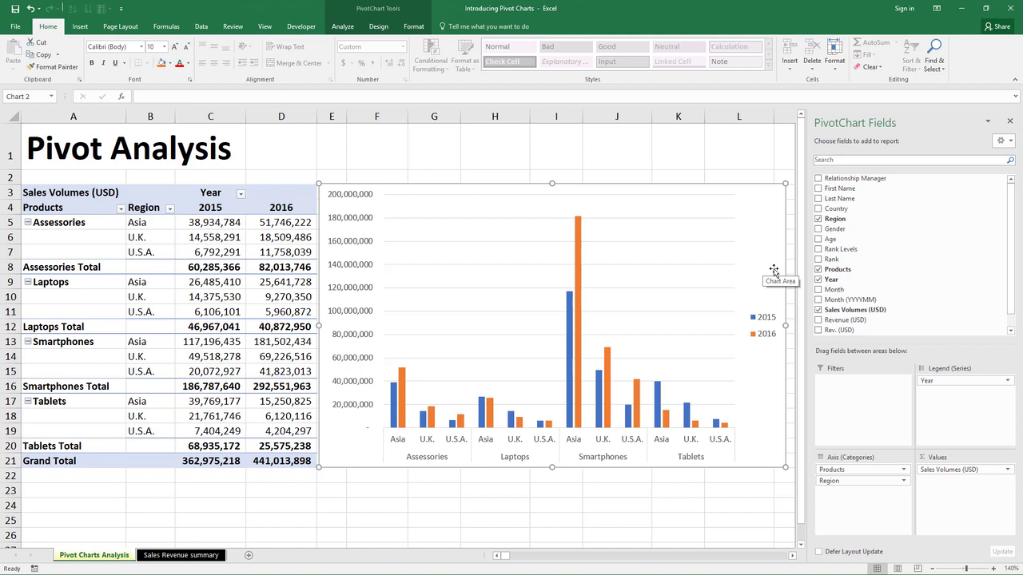
{"action": "left_click", "coordinate": [214, 222]}
{"action": "left_click", "coordinate": [760, 242]}
{"action": "left_click", "coordinate": [151, 249]}
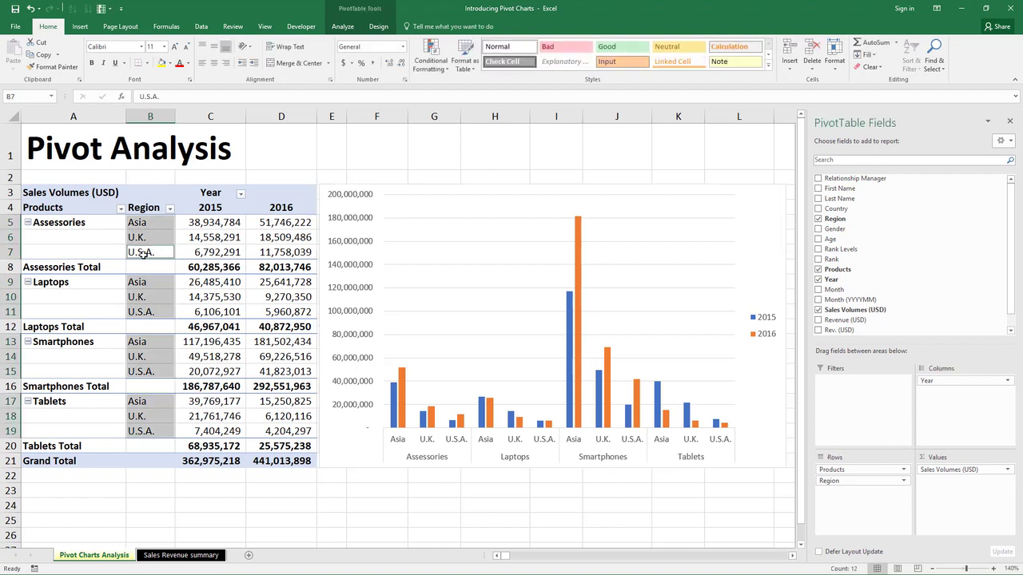
{"action": "left_click", "coordinate": [99, 216]}
{"action": "left_click", "coordinate": [121, 209]}
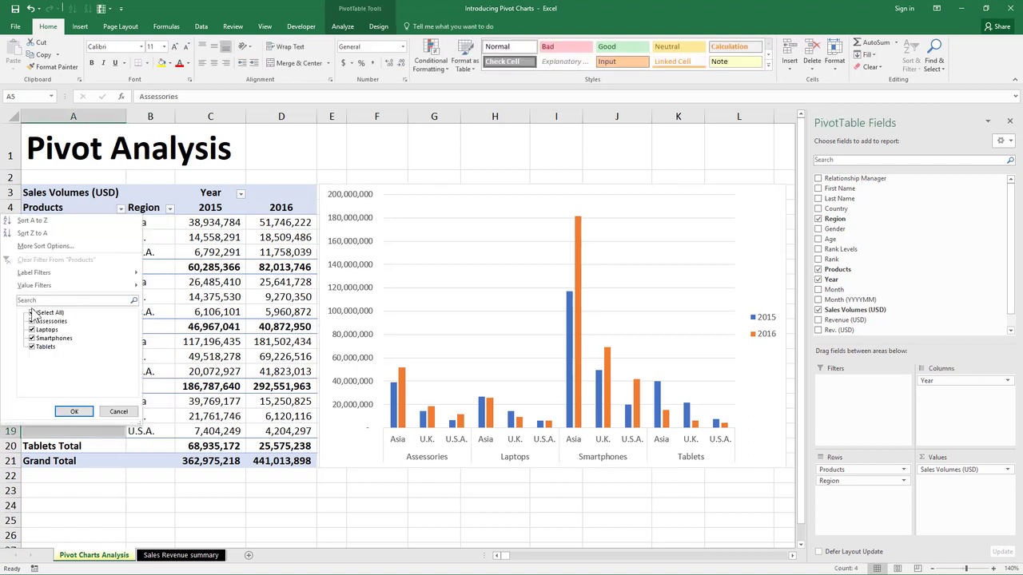
{"action": "left_click", "coordinate": [33, 313]}
{"action": "left_click", "coordinate": [33, 313]}
{"action": "left_click", "coordinate": [74, 411]}
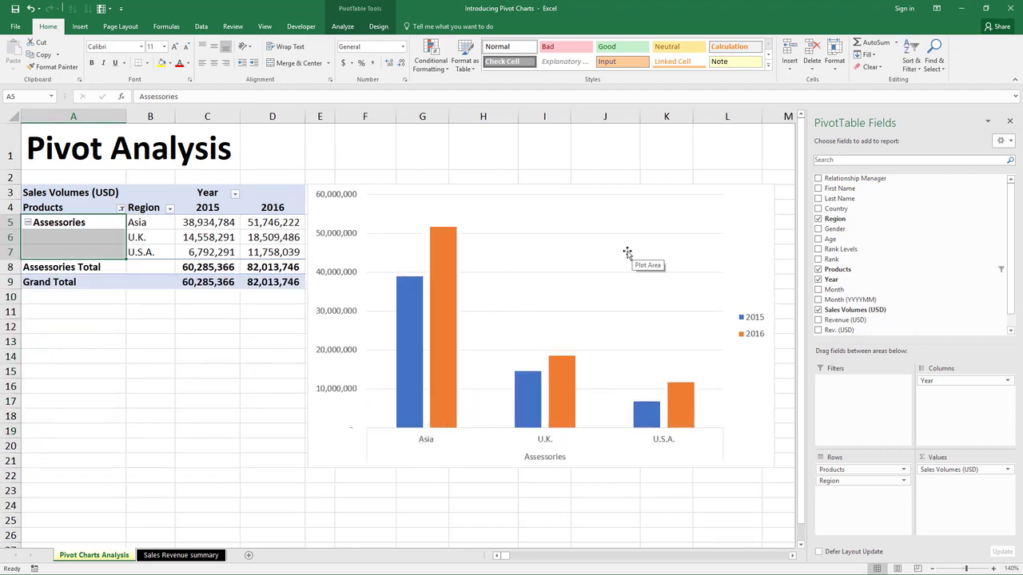
{"action": "key", "text": "ctrl+z"}
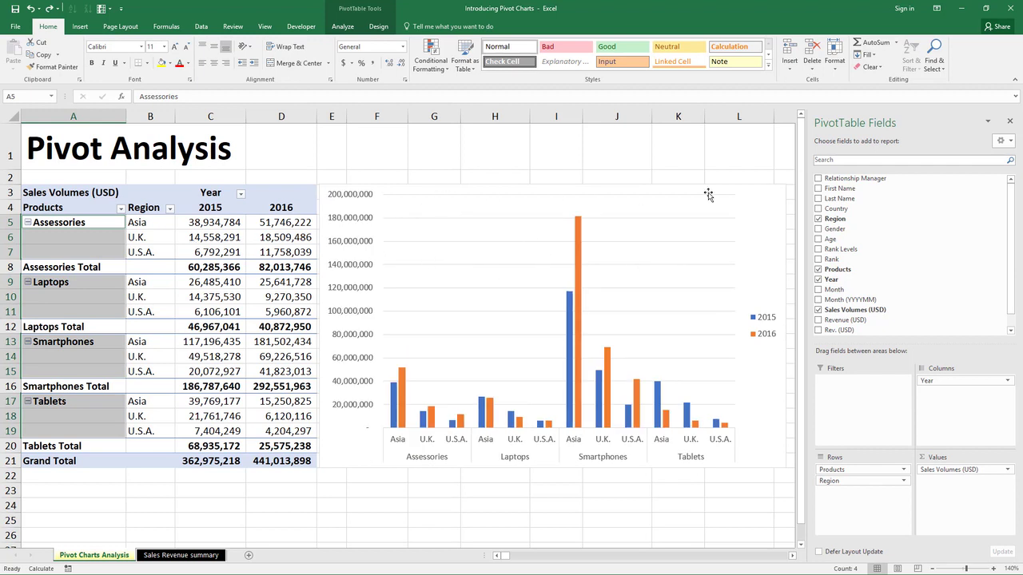
{"action": "left_click", "coordinate": [747, 197]}
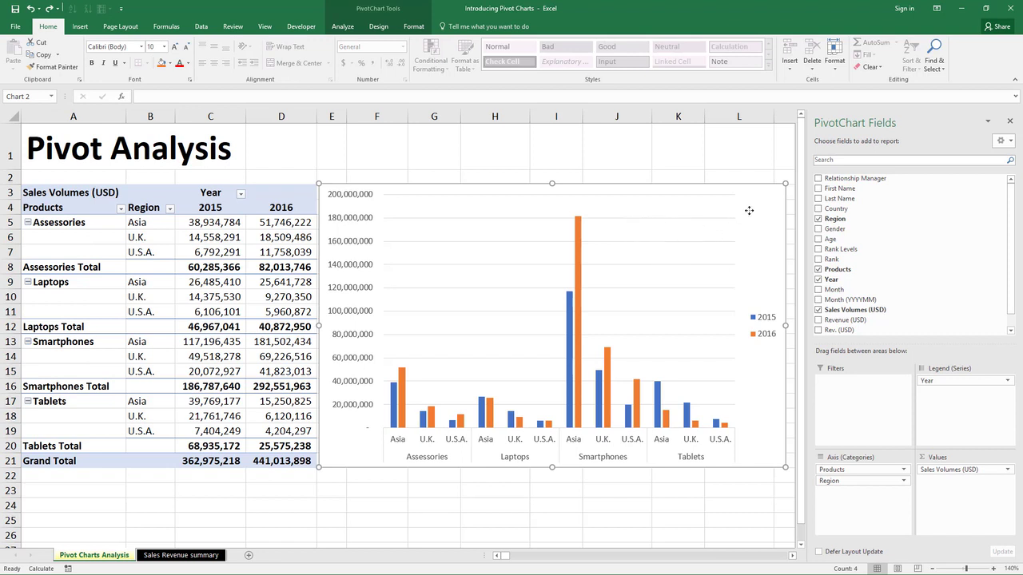
- Apply the first Shape Styles preset for a dark outline, keeping the chart's white fill
{"action": "left_click", "coordinate": [412, 26]}
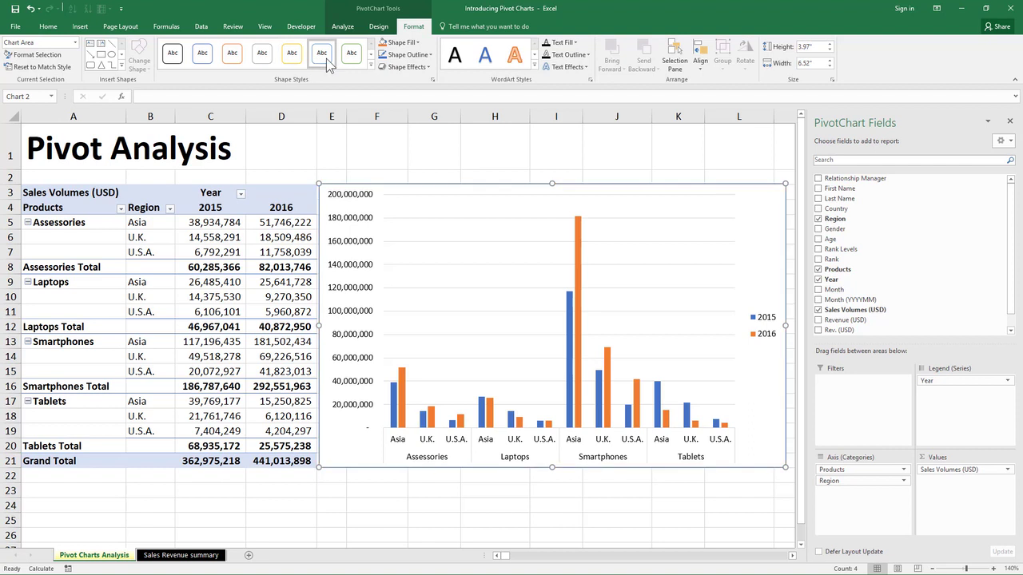
{"action": "left_click", "coordinate": [174, 60]}
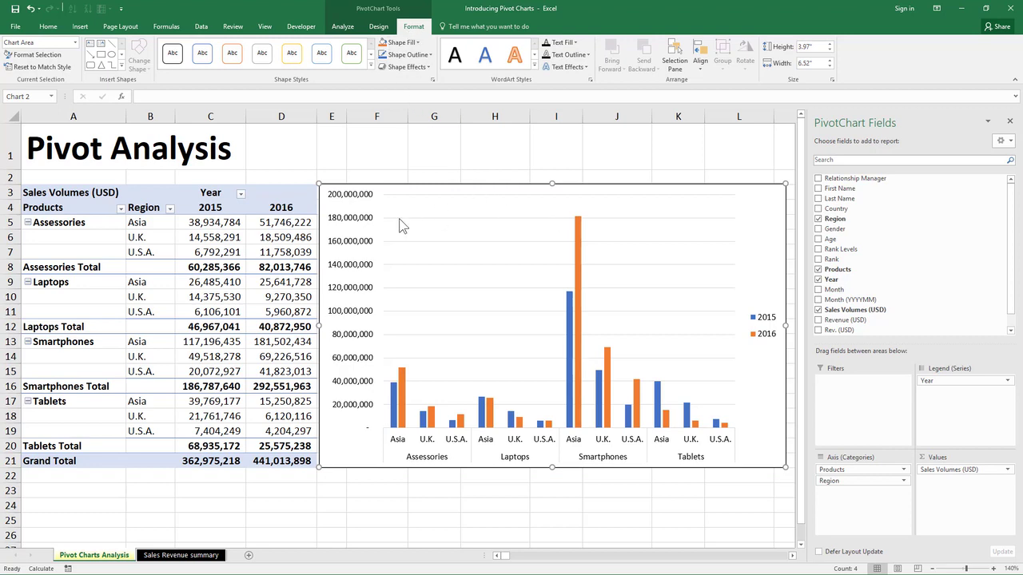
{"action": "left_click", "coordinate": [402, 42]}
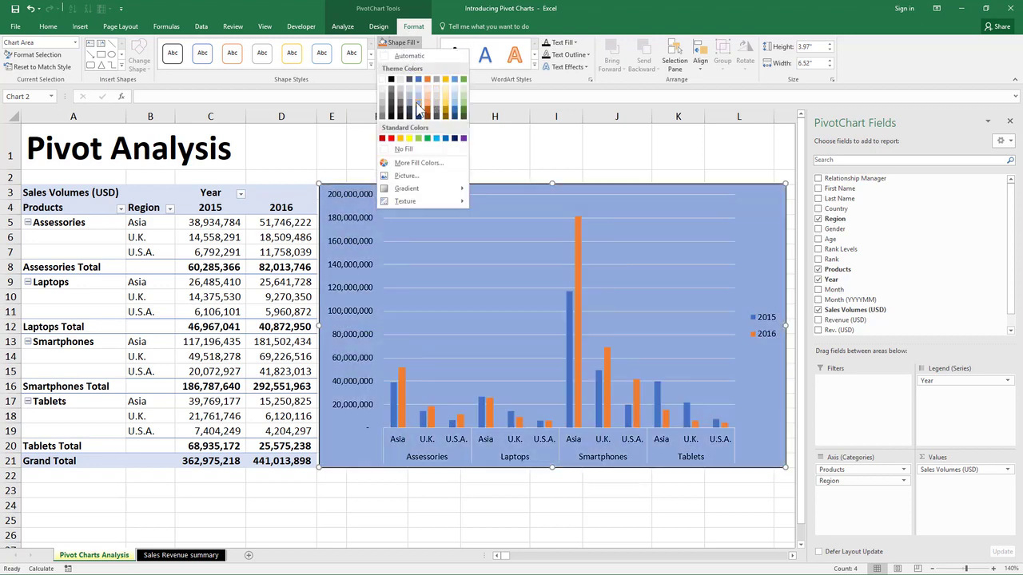
{"action": "left_click", "coordinate": [407, 56]}
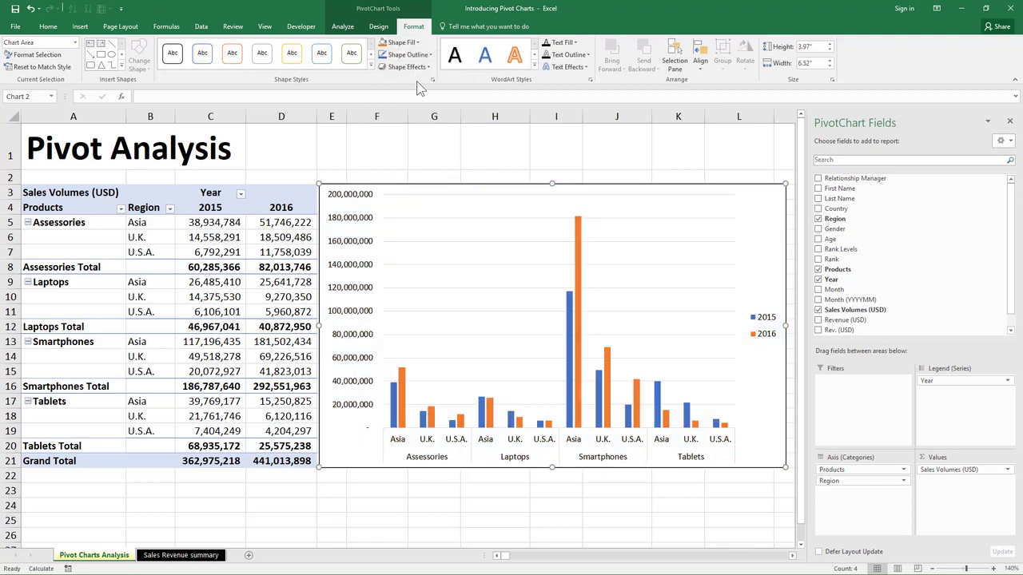
{"action": "left_click", "coordinate": [379, 27]}
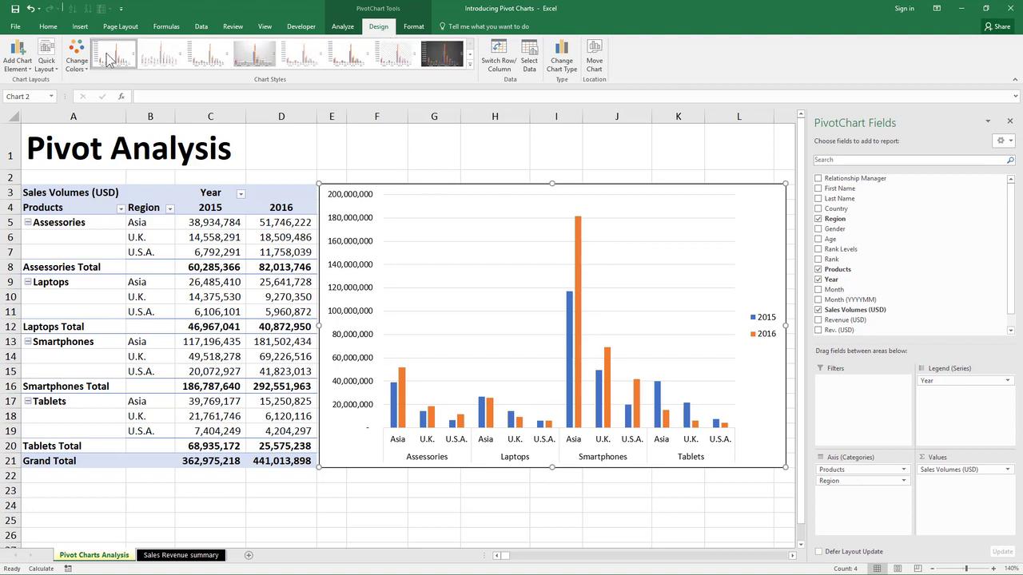
- Browse the Quick Layout presets and close them without applying any
{"action": "left_click", "coordinate": [51, 57]}
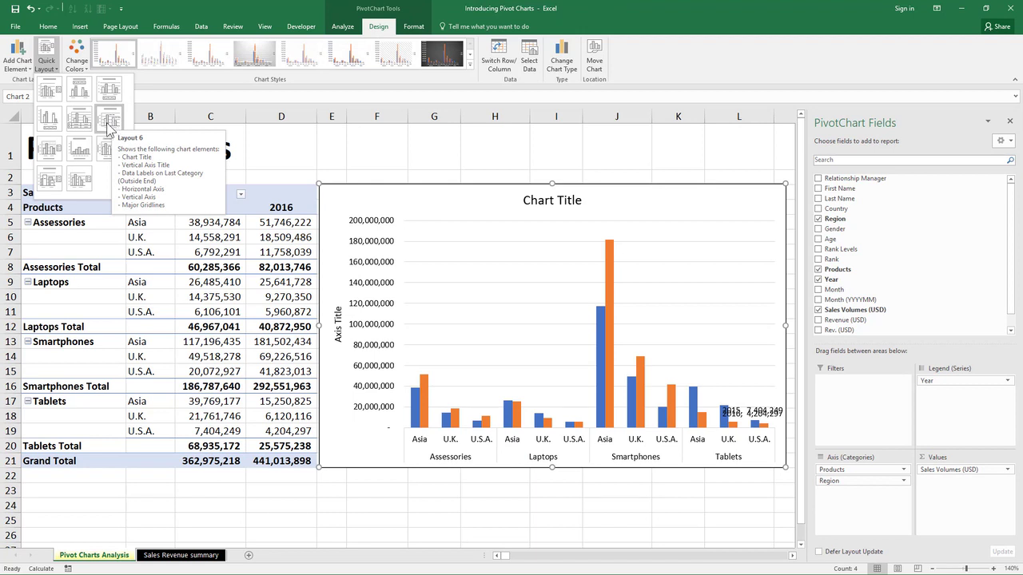
{"action": "key", "text": "Escape"}
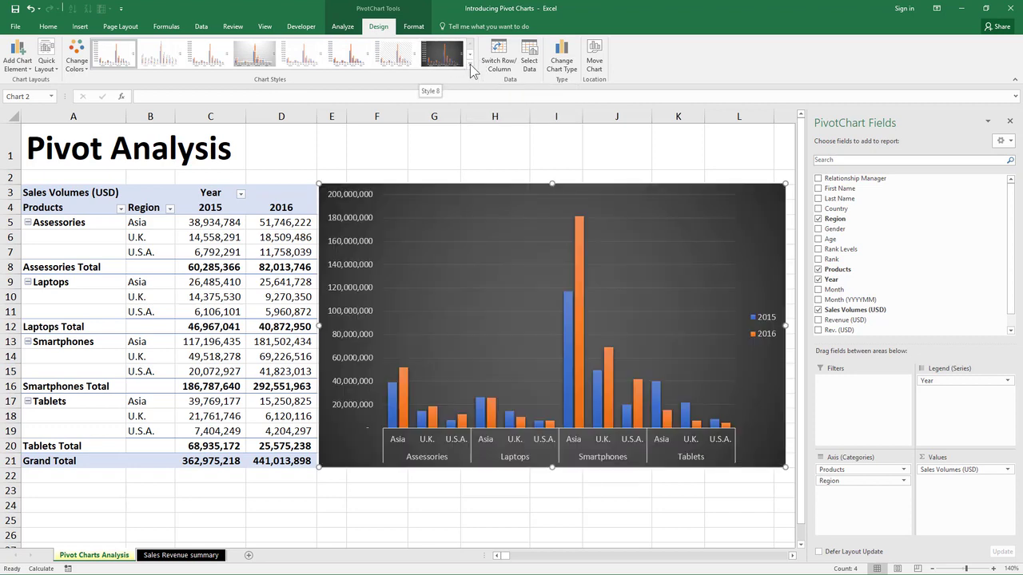
- Apply the dark grey Style 8 chart style to the PivotChart
{"action": "left_click", "coordinate": [470, 64]}
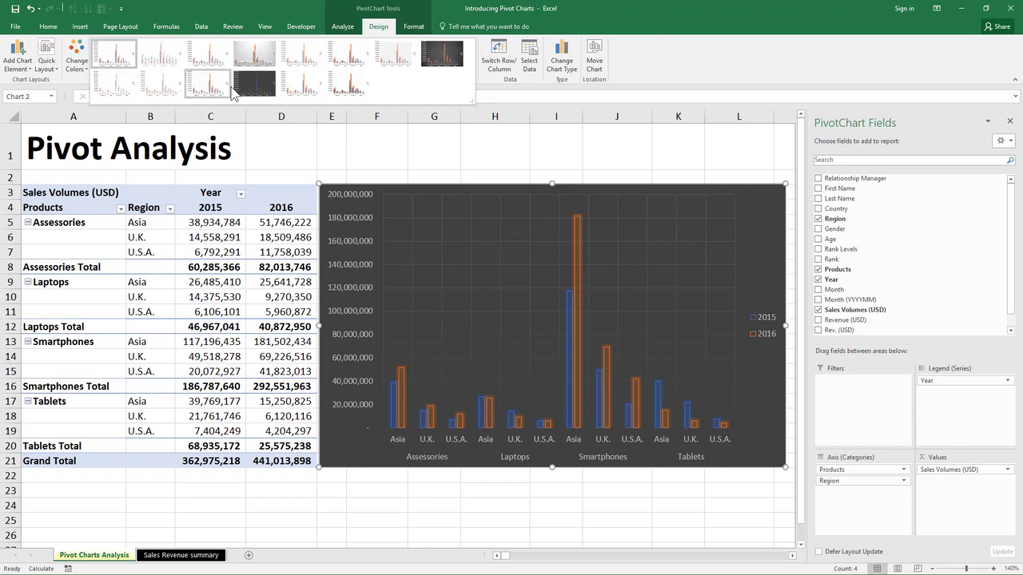
{"action": "left_click", "coordinate": [371, 146]}
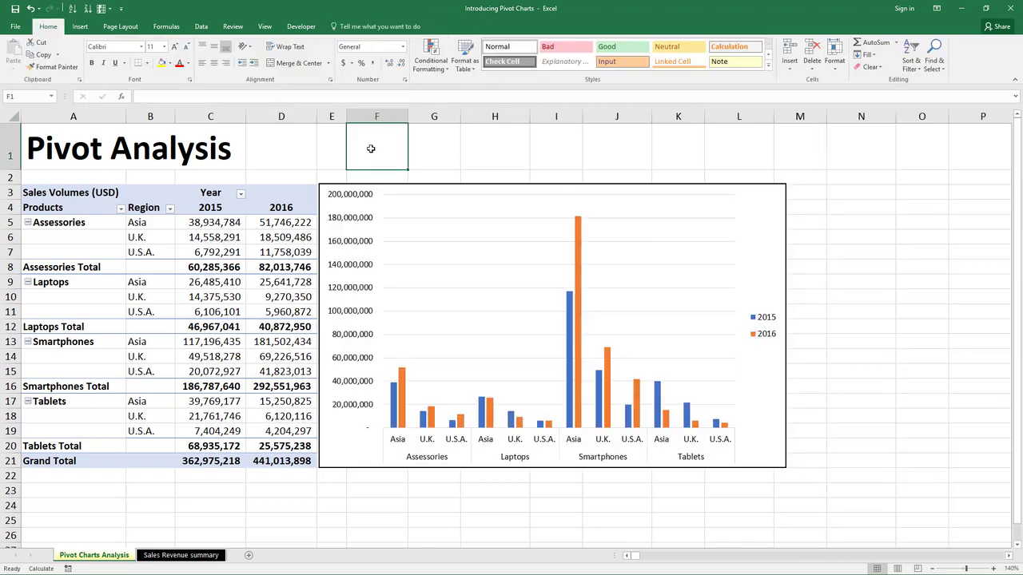
{"action": "left_click", "coordinate": [719, 193]}
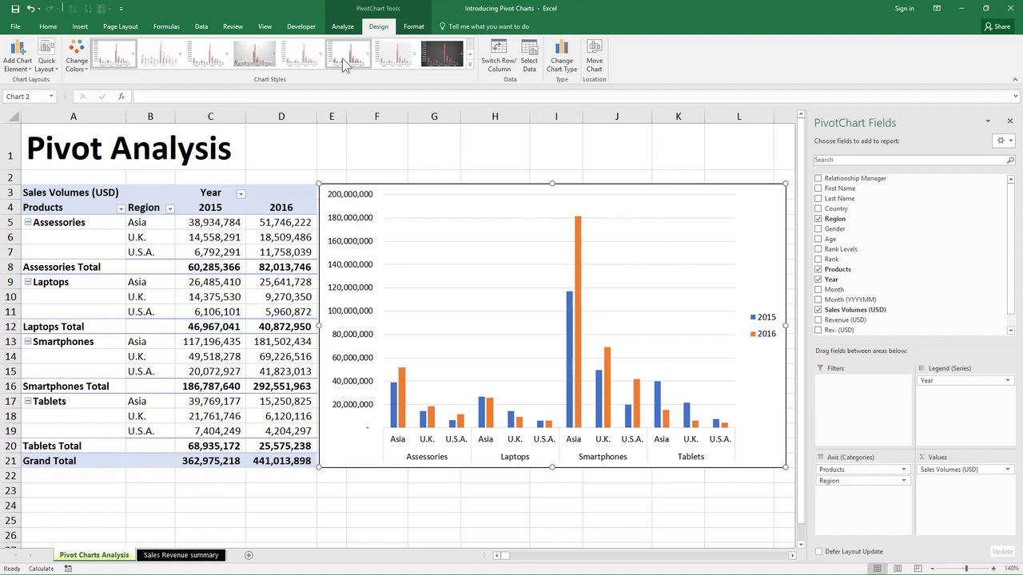
{"action": "left_click", "coordinate": [441, 54]}
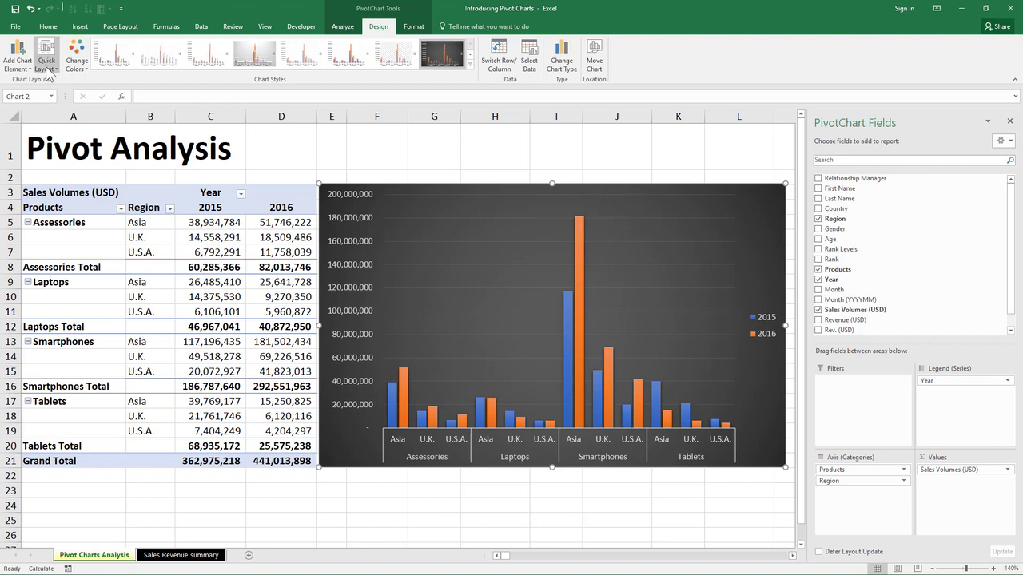
{"action": "left_click", "coordinate": [22, 68]}
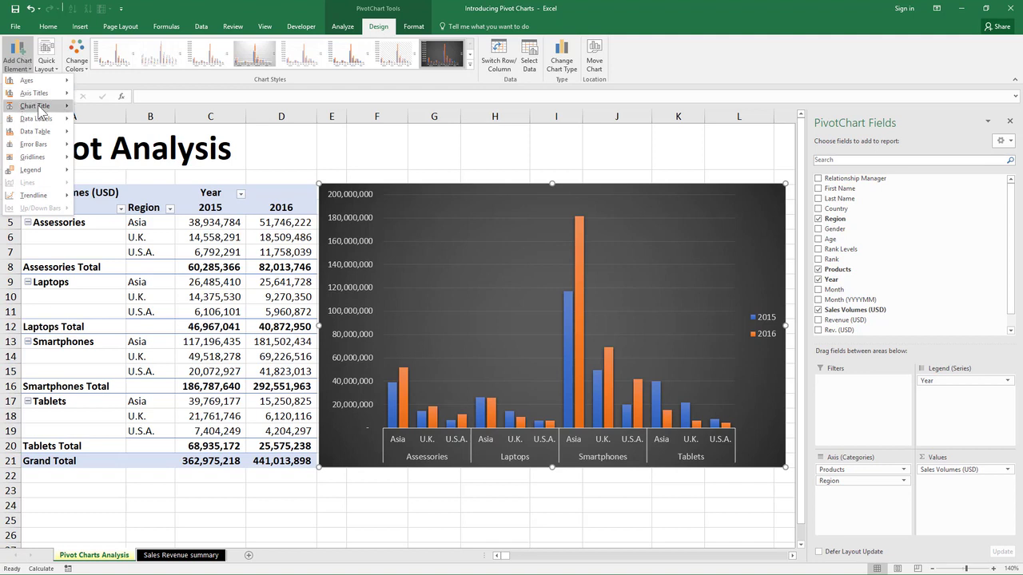
- Add the underlined title 'Sales Breakdown by Region Across Products' above the chart
{"action": "mouse_move", "coordinate": [36, 105]}
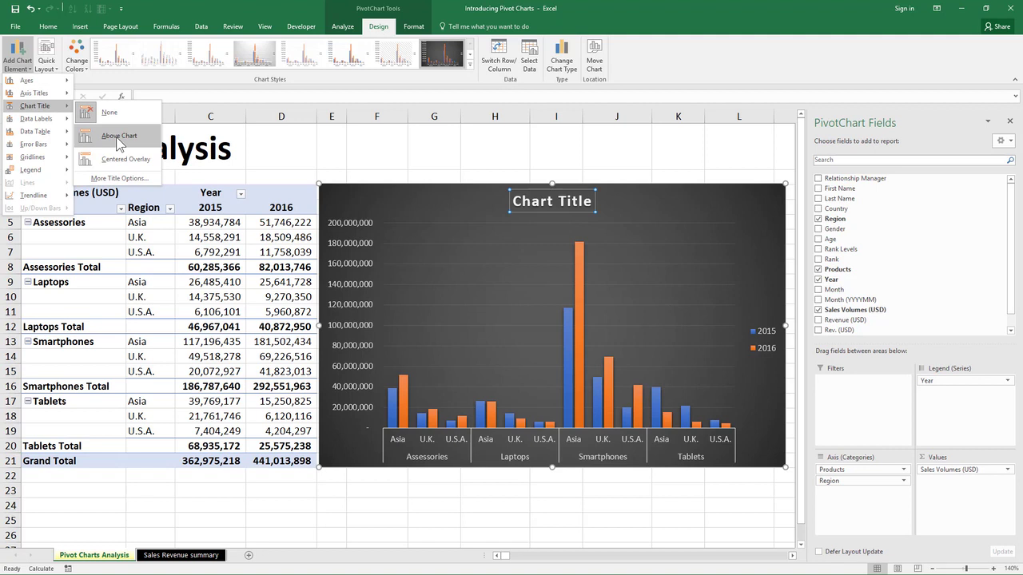
{"action": "left_click", "coordinate": [116, 136]}
{"action": "left_click", "coordinate": [539, 202]}
{"action": "triple_click", "coordinate": [522, 201]}
{"action": "type", "text": "Sales Breakdown by"}
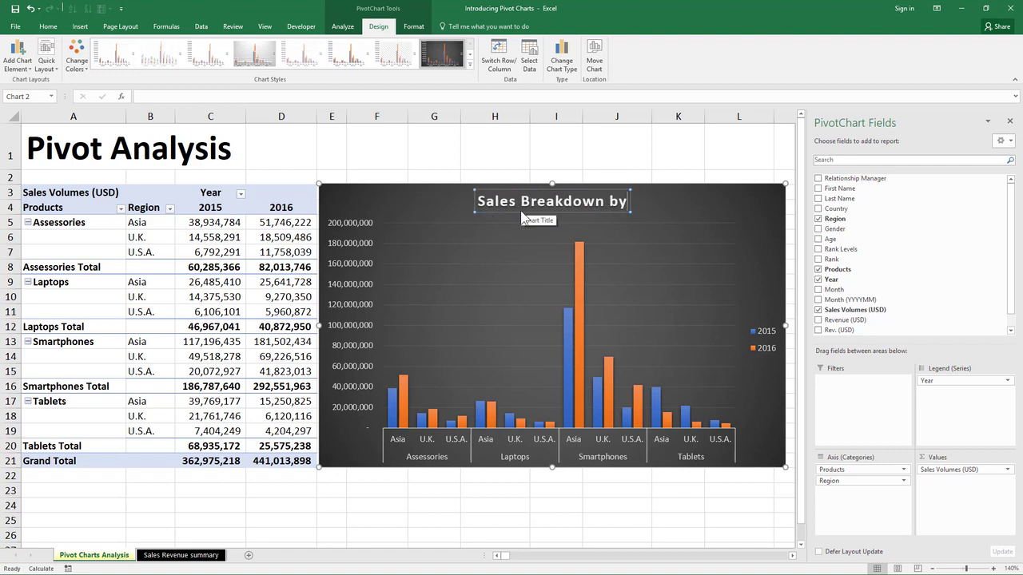
{"action": "type", "text": " Region Across Products"}
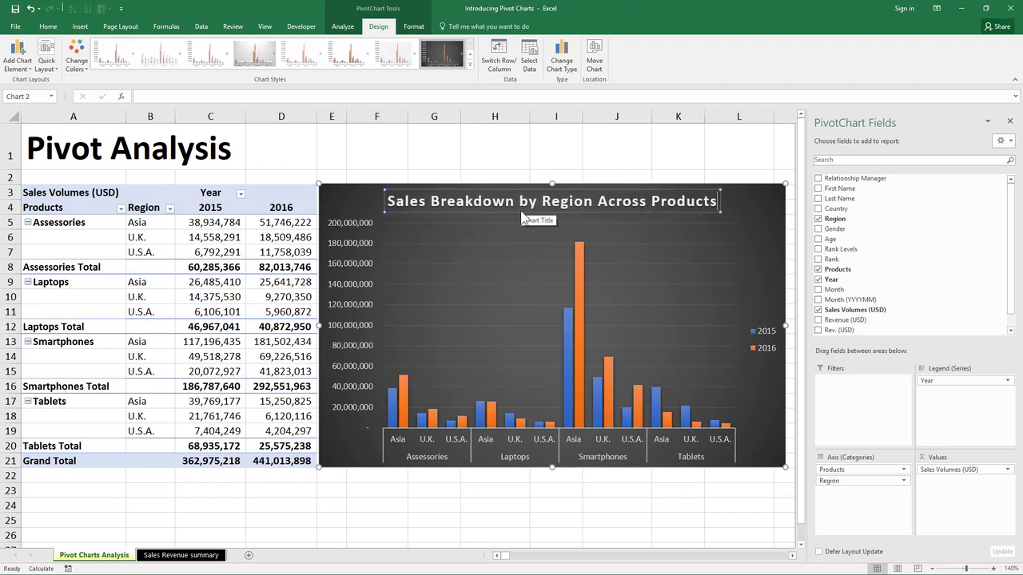
{"action": "key", "text": "ctrl+a"}
{"action": "key", "text": "ctrl+u"}
{"action": "left_click", "coordinate": [659, 149]}
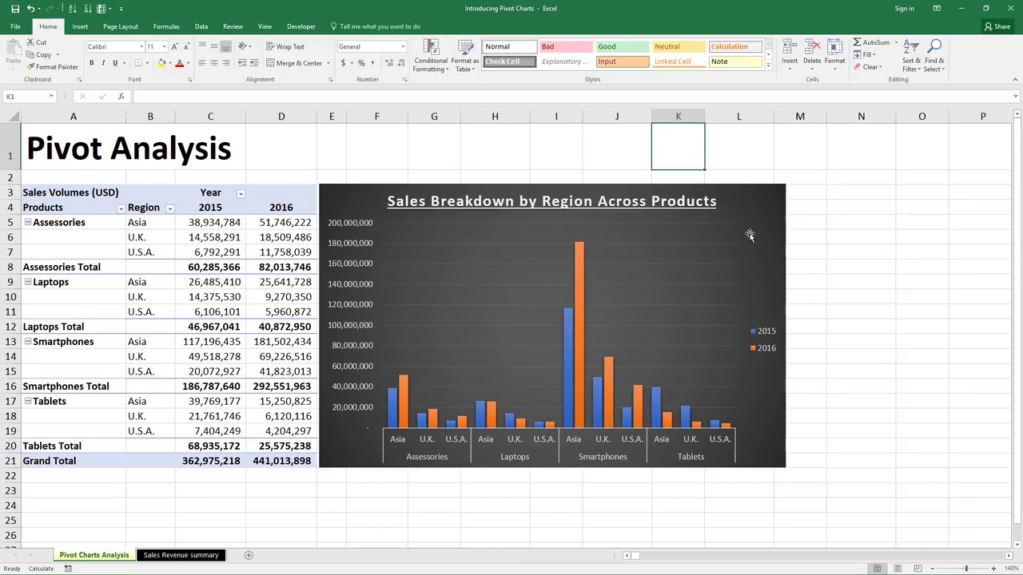
{"action": "left_click", "coordinate": [750, 235]}
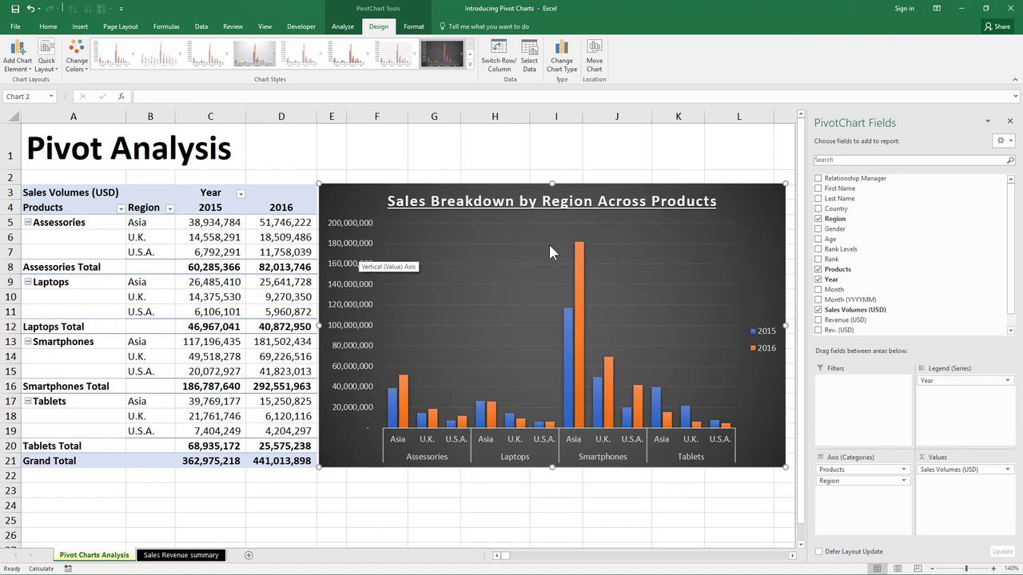
- Move the chart legend to the top position via Format Legend
{"action": "left_click", "coordinate": [769, 341]}
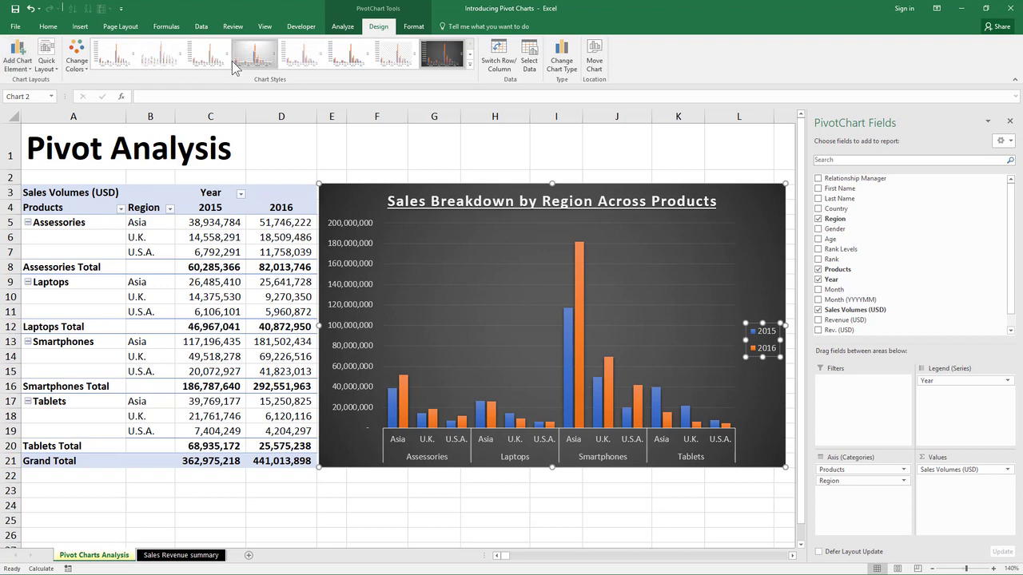
{"action": "right_click", "coordinate": [774, 348]}
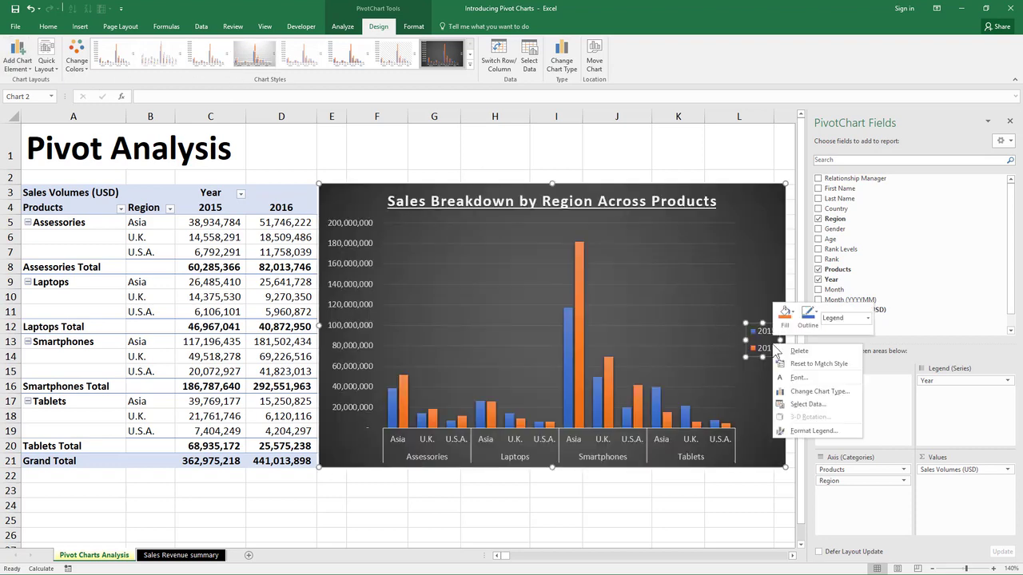
{"action": "left_click", "coordinate": [819, 431]}
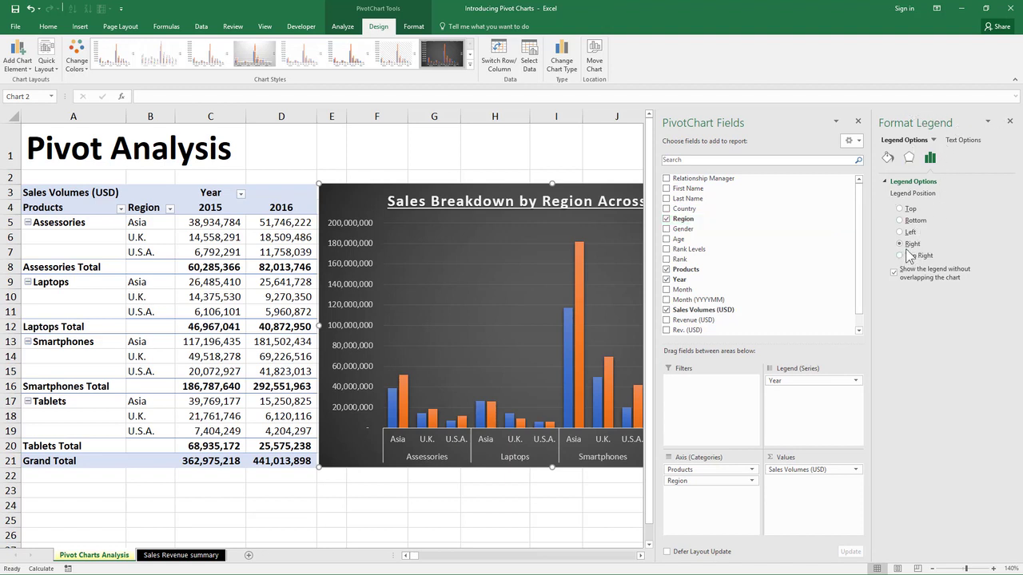
{"action": "left_click", "coordinate": [906, 210]}
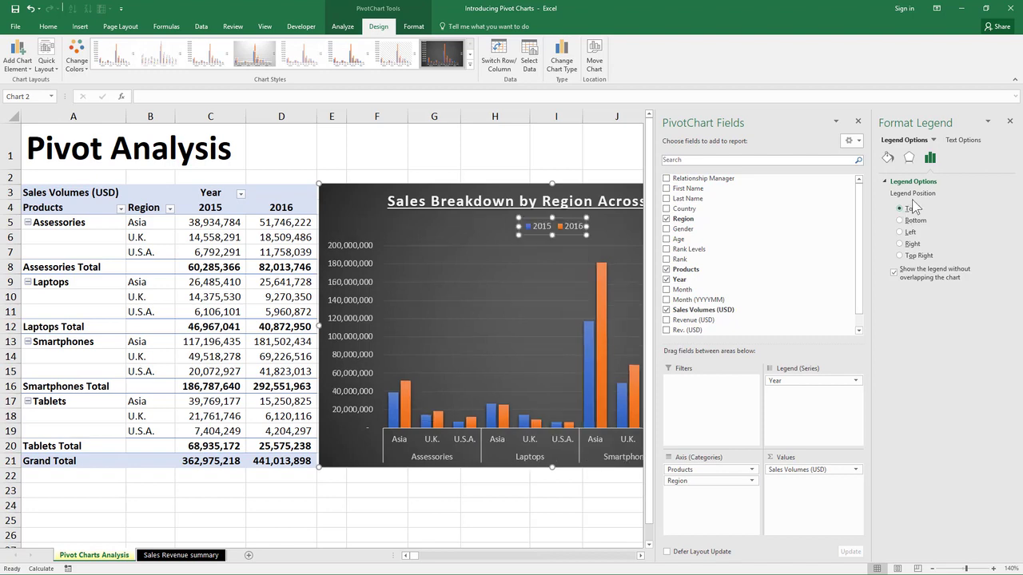
{"action": "left_click", "coordinate": [1009, 121]}
{"action": "left_click_drag", "start_coordinate": [967, 120], "coordinate": [722, 160]}
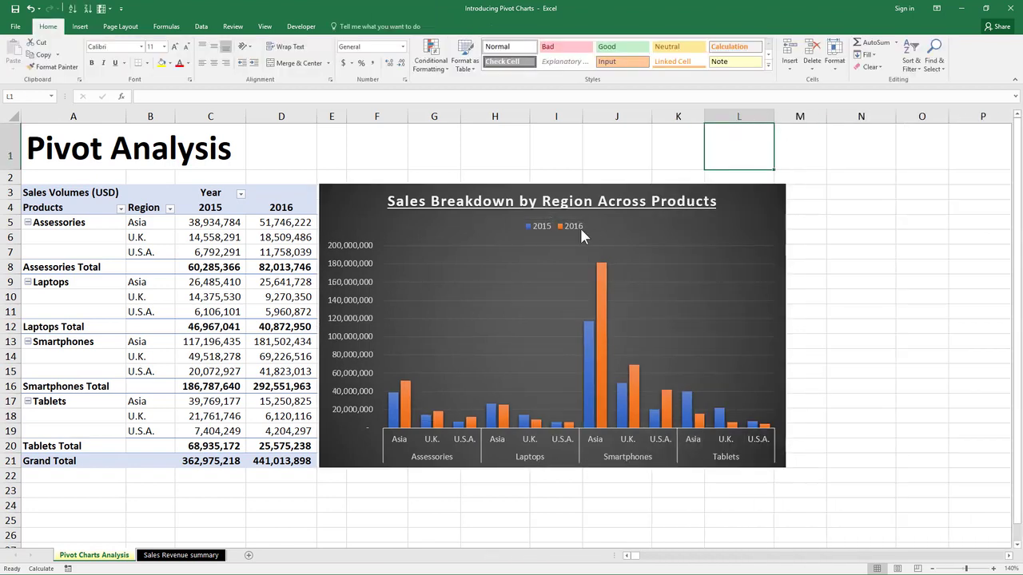
- Increase the legend's font size to 10
{"action": "left_click", "coordinate": [580, 228]}
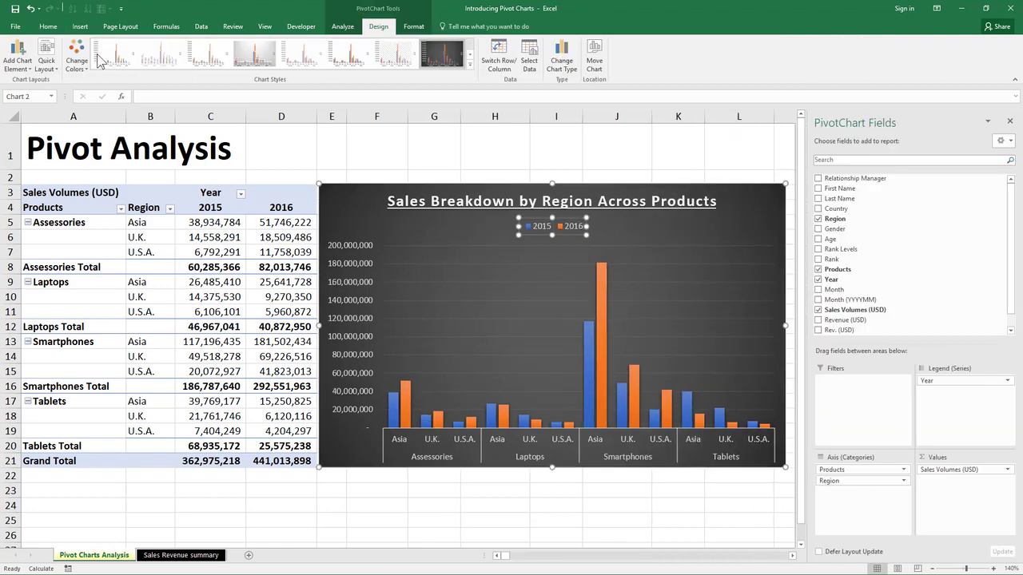
{"action": "left_click", "coordinate": [48, 27]}
{"action": "left_click", "coordinate": [176, 47]}
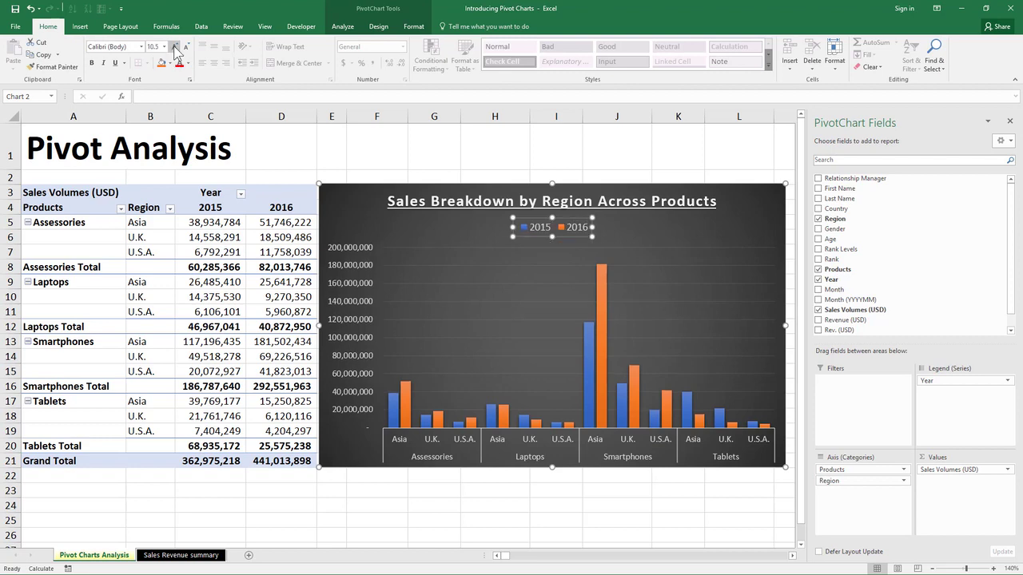
{"action": "left_click", "coordinate": [416, 172]}
- Resize the plot area by raising its bottom edge and shifting its left edge right
{"action": "left_click", "coordinate": [433, 263]}
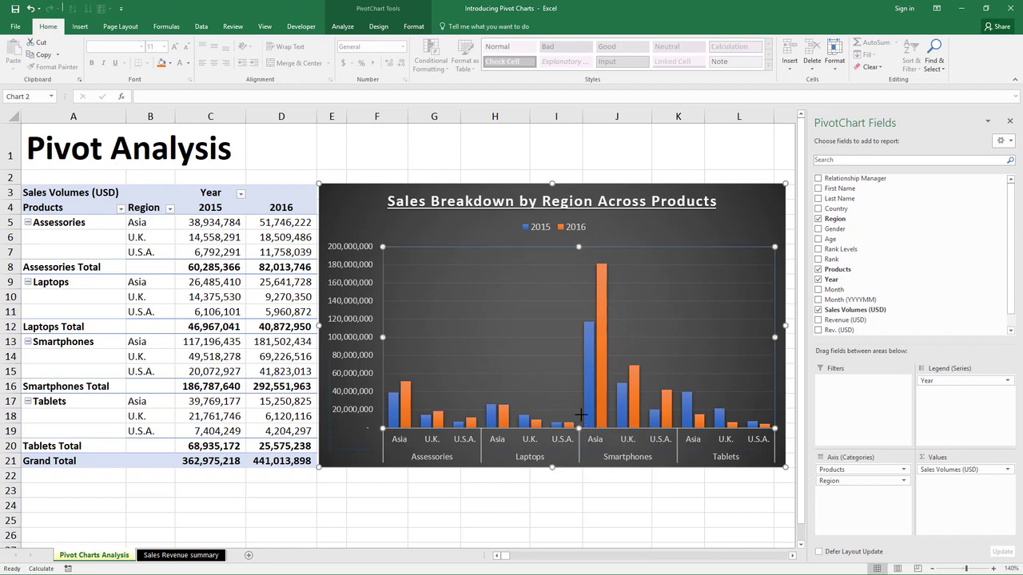
{"action": "left_click_drag", "start_coordinate": [582, 422], "coordinate": [581, 423]}
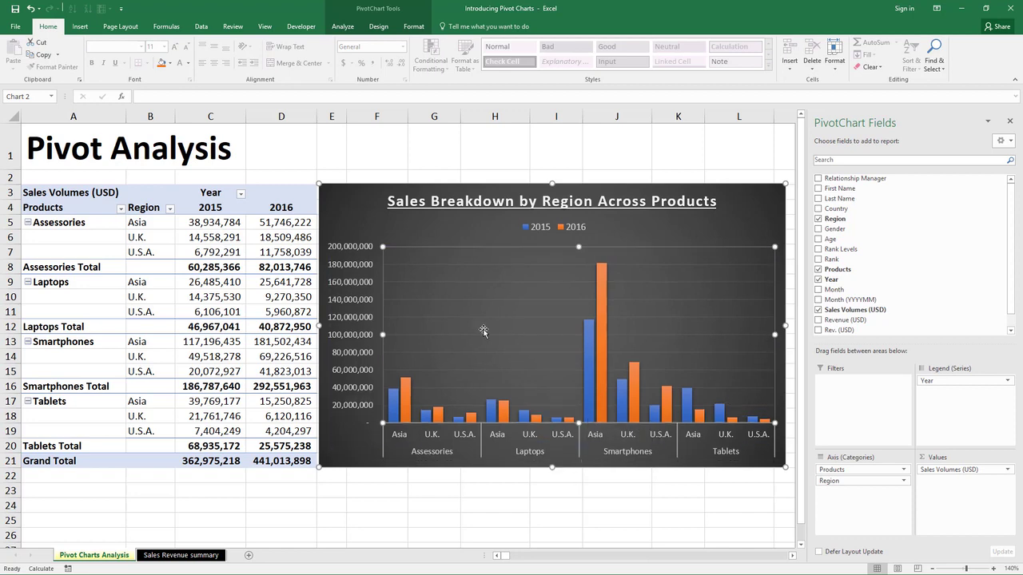
{"action": "left_click_drag", "start_coordinate": [384, 336], "coordinate": [392, 257]}
{"action": "left_click", "coordinate": [388, 155]}
{"action": "left_click", "coordinate": [366, 201]}
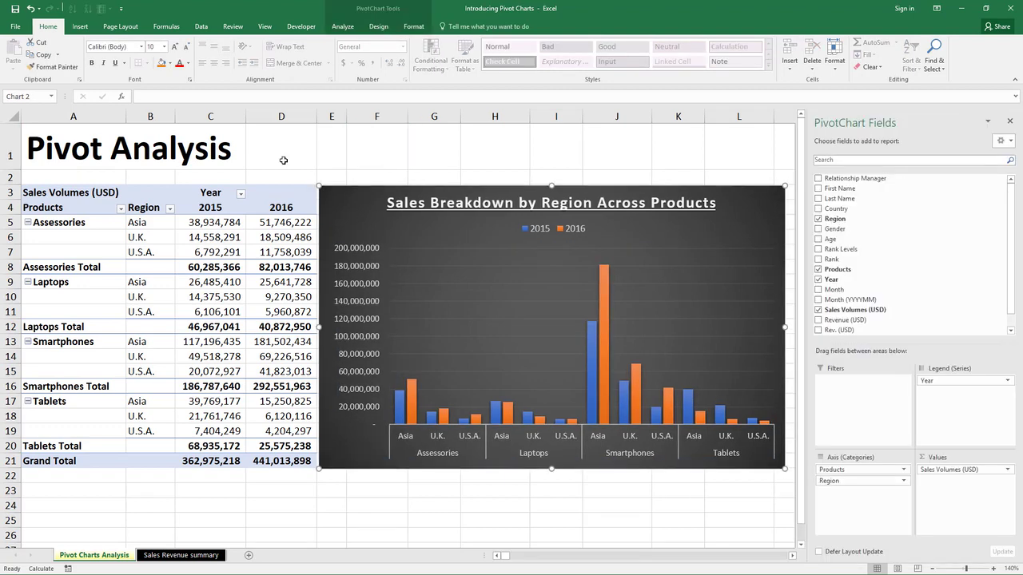
{"action": "left_click", "coordinate": [380, 28]}
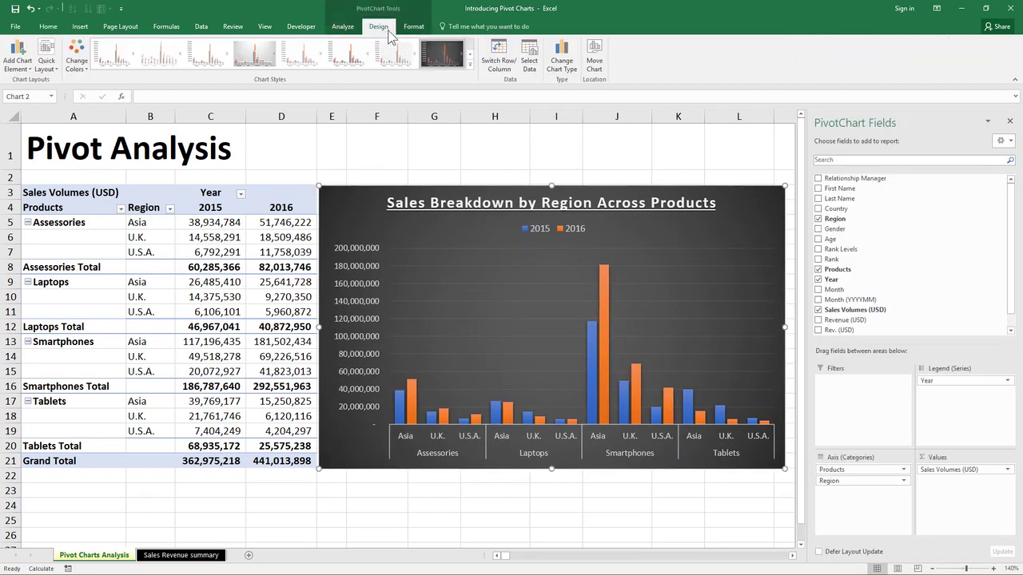
- Change the PivotChart to a line chart
{"action": "left_click", "coordinate": [562, 61]}
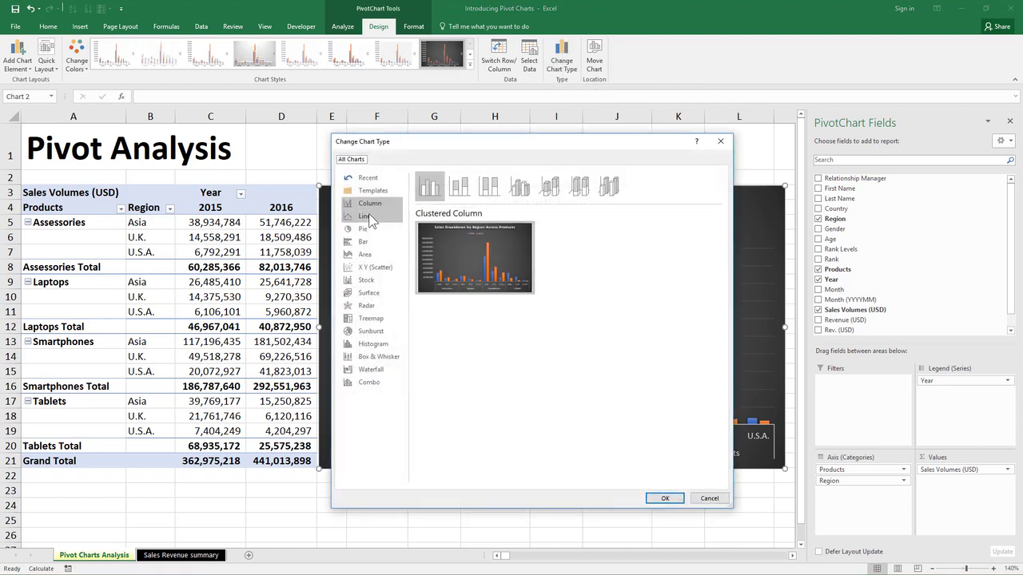
{"action": "left_click", "coordinate": [379, 223]}
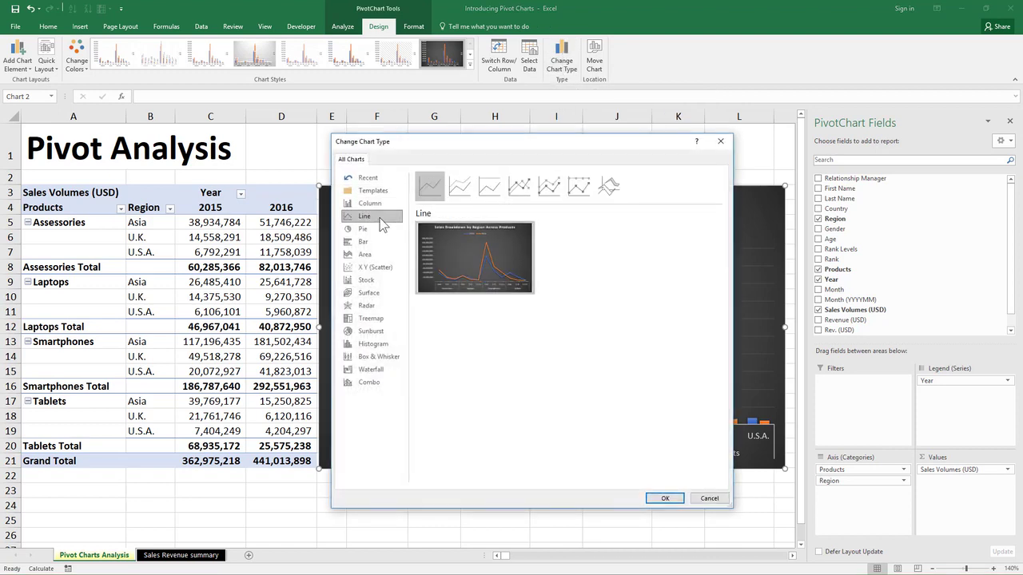
{"action": "left_click", "coordinate": [659, 499]}
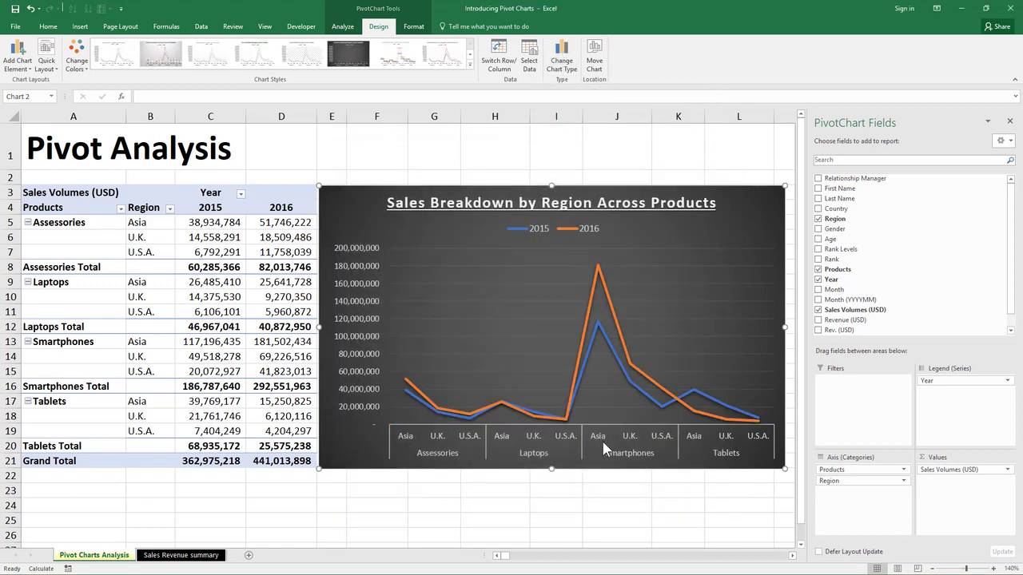
- Change the PivotChart to the 3-D Column chart type
{"action": "left_click", "coordinate": [561, 60]}
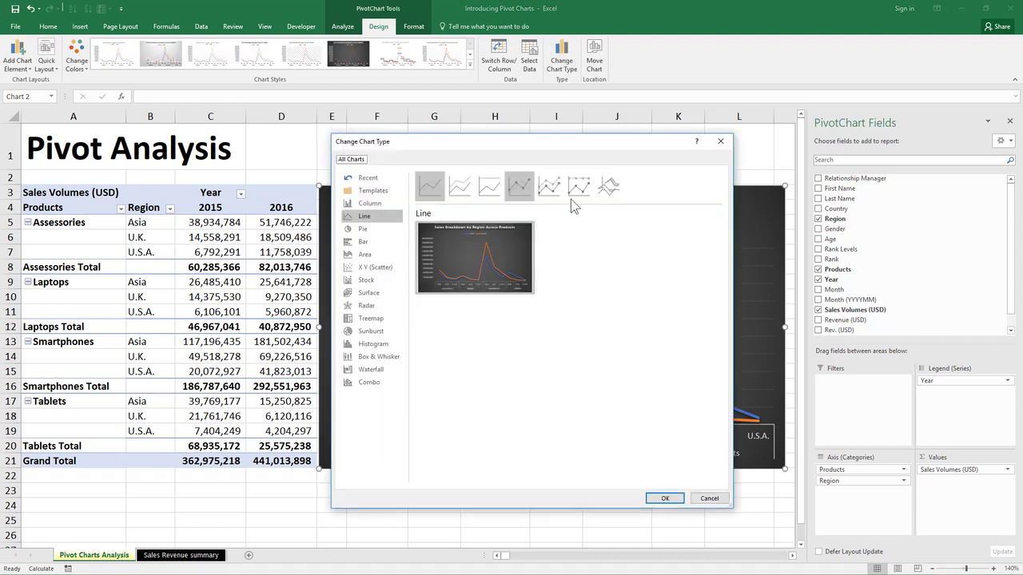
{"action": "left_click", "coordinate": [387, 195]}
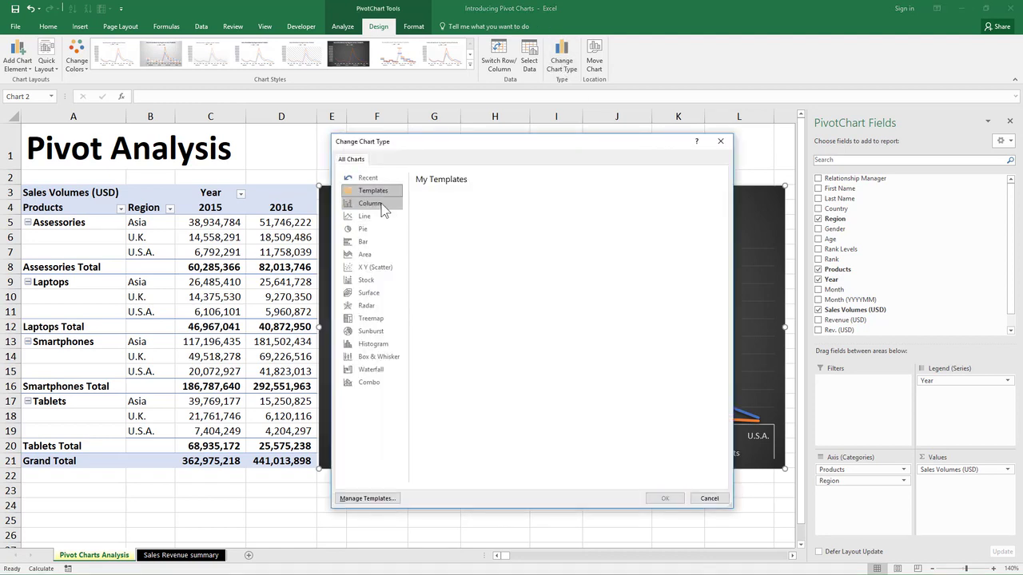
{"action": "left_click", "coordinate": [380, 204]}
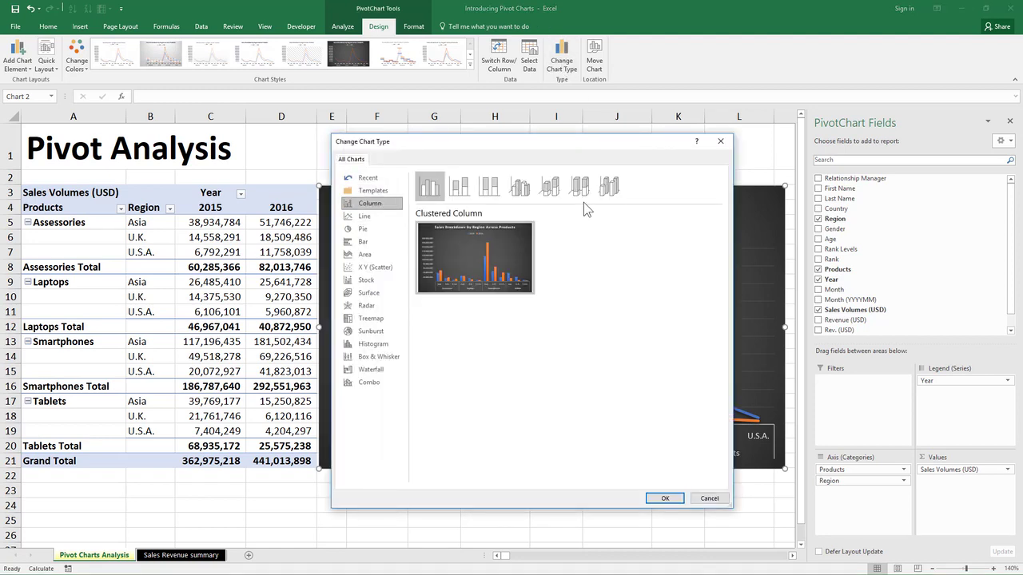
{"action": "left_click", "coordinate": [519, 190]}
{"action": "left_click", "coordinate": [664, 498]}
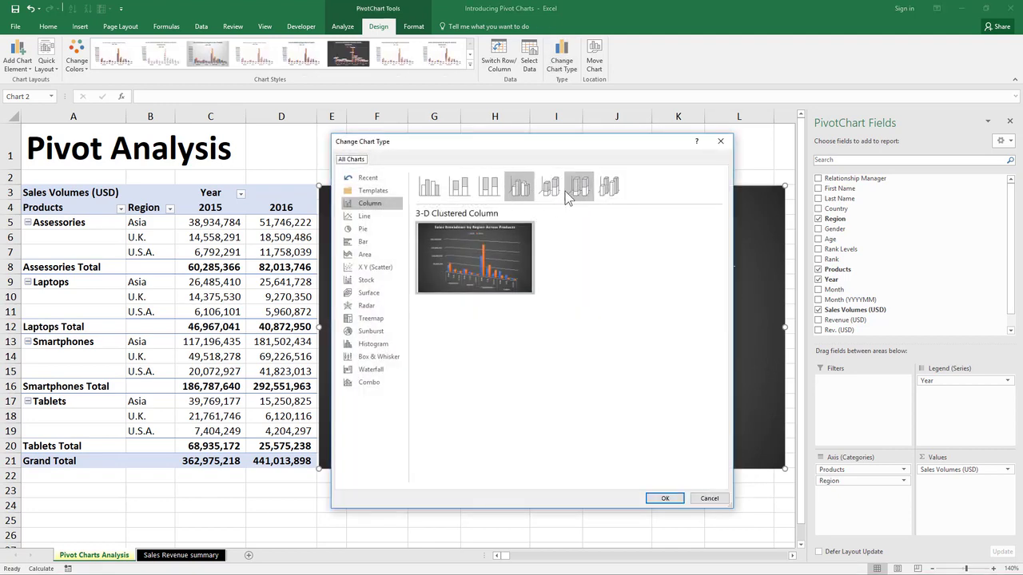
{"action": "left_click", "coordinate": [562, 197]}
{"action": "left_click", "coordinate": [610, 192]}
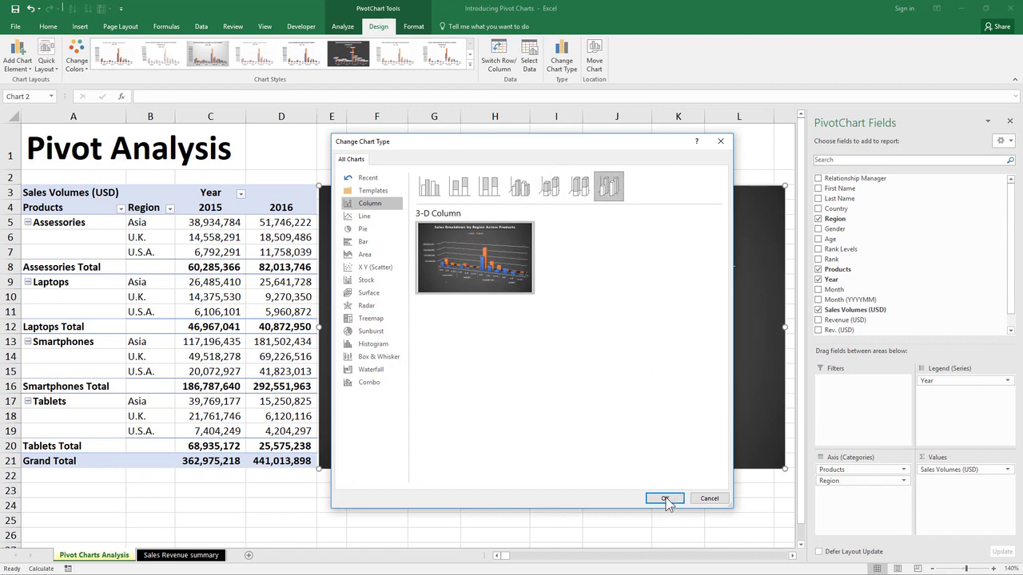
{"action": "left_click", "coordinate": [664, 499]}
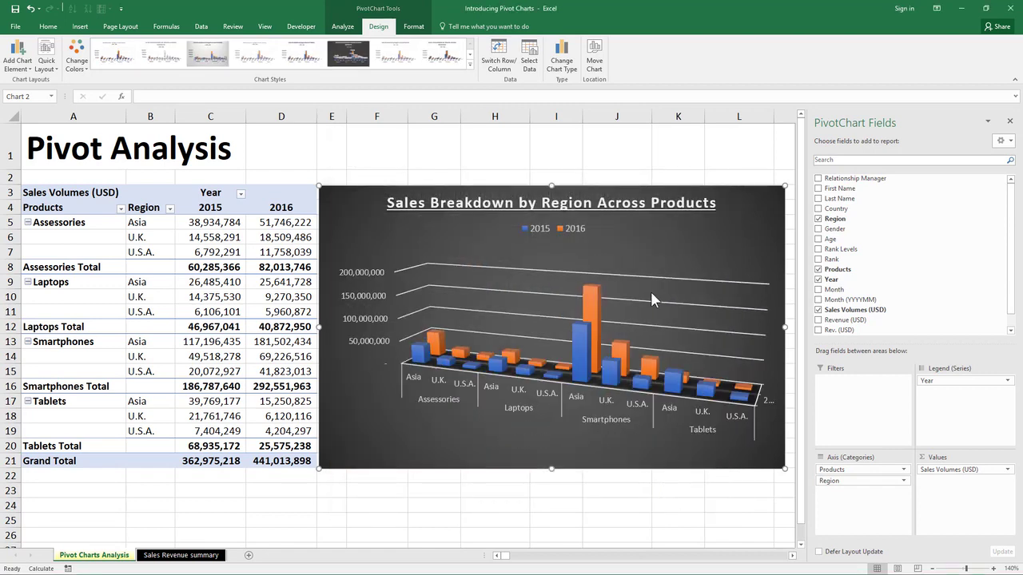
{"action": "left_click", "coordinate": [562, 62]}
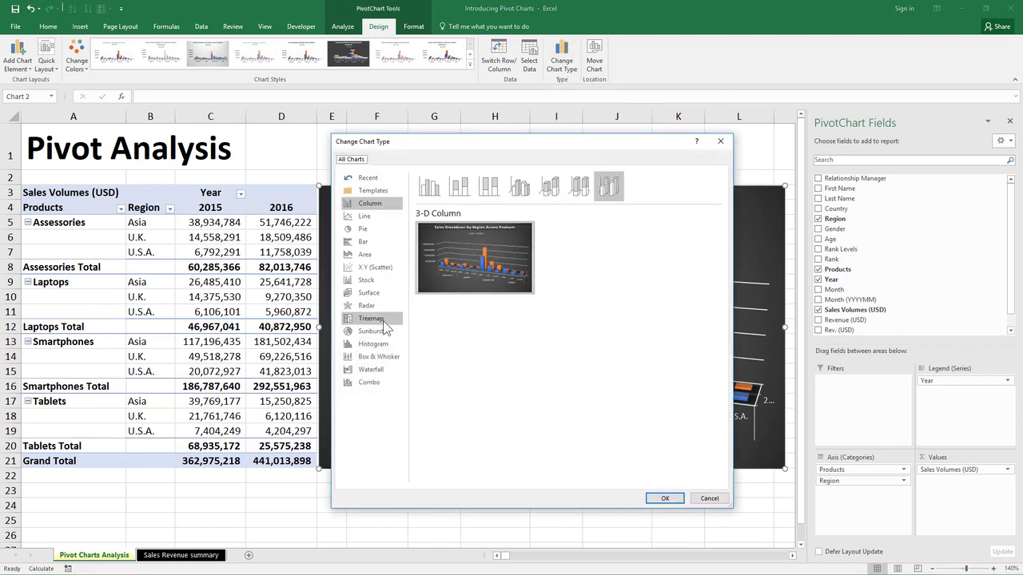
- Choose the Area chart type for the PivotChart and confirm
{"action": "left_click", "coordinate": [381, 253]}
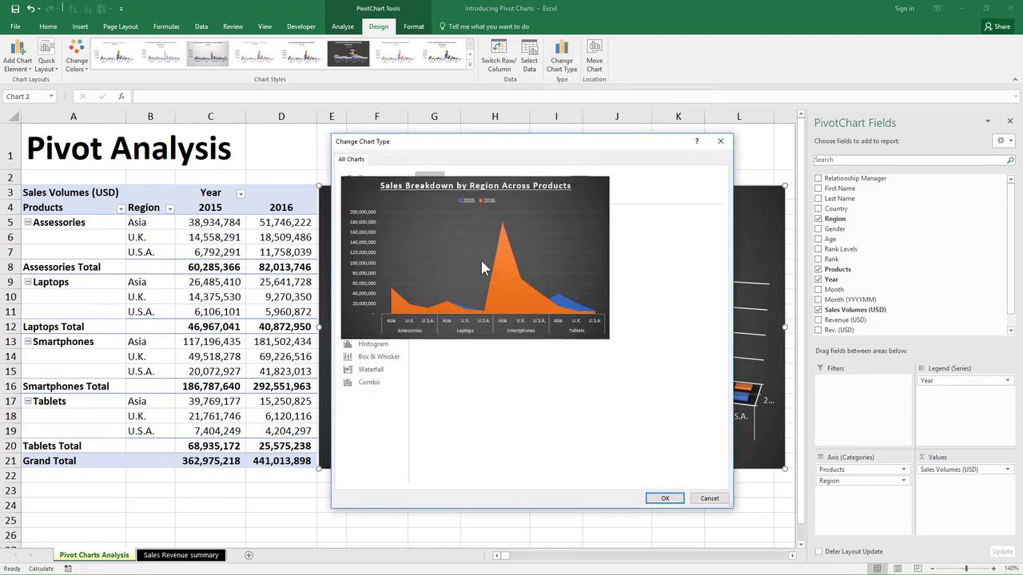
{"action": "left_click", "coordinate": [672, 499]}
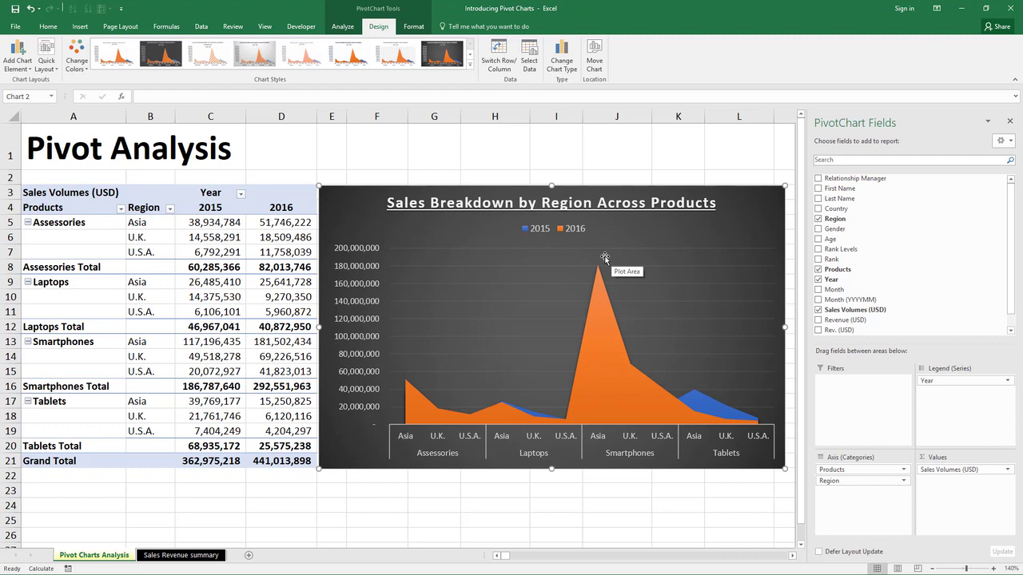
- Change the PivotChart to a 3-D Surface chart
{"action": "left_click", "coordinate": [561, 63]}
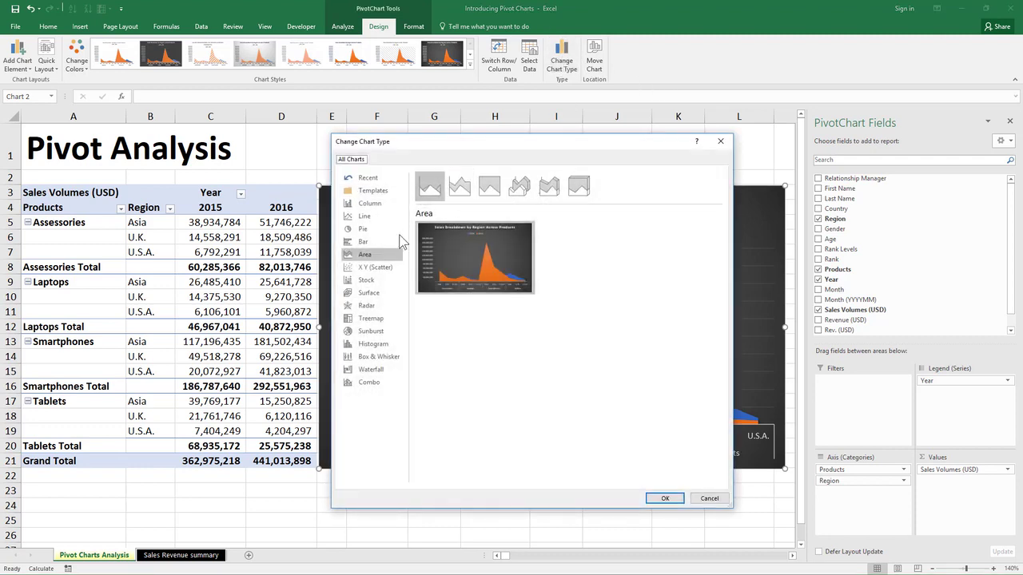
{"action": "left_click", "coordinate": [395, 344]}
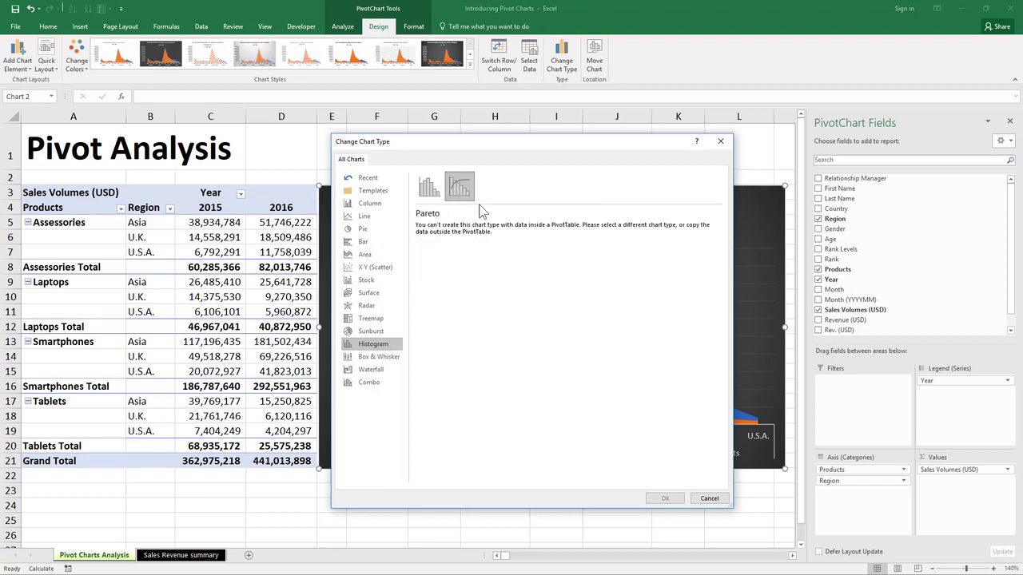
{"action": "left_click", "coordinate": [378, 282]}
{"action": "left_click", "coordinate": [377, 294]}
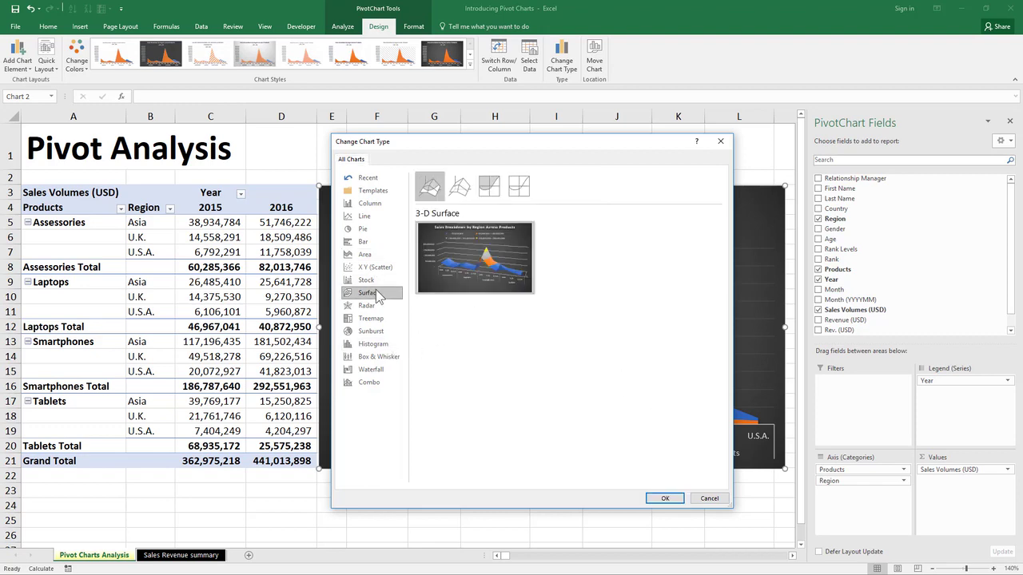
{"action": "left_click", "coordinate": [666, 498]}
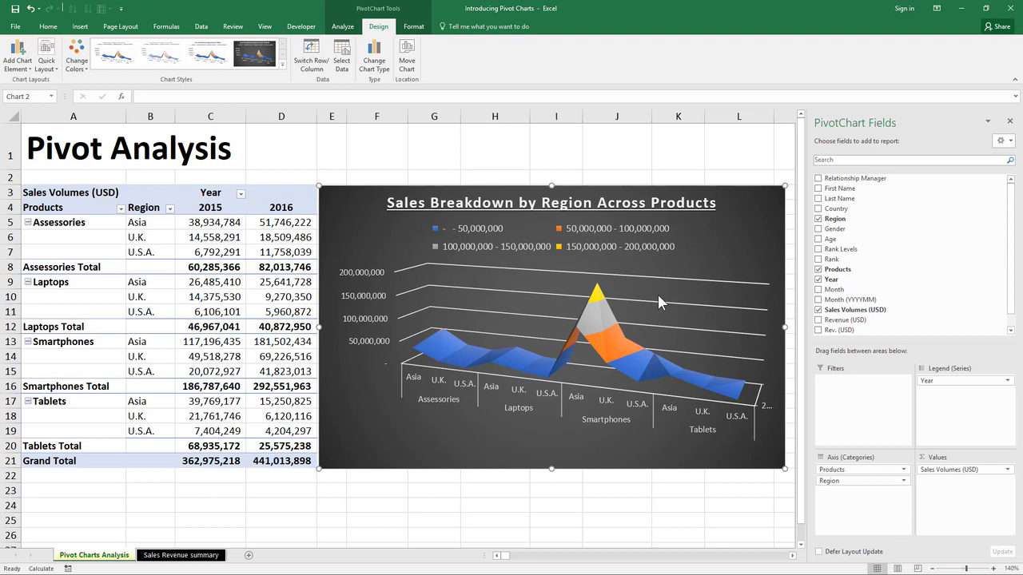
- Click empty cells to deselect the chart and pivot table
{"action": "left_click", "coordinate": [229, 296]}
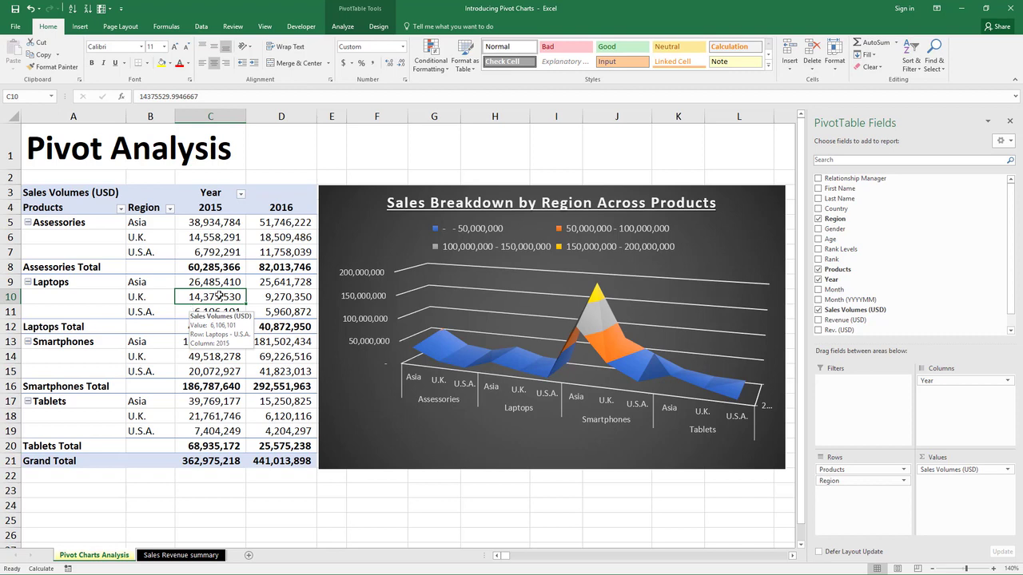
{"action": "left_click", "coordinate": [104, 267]}
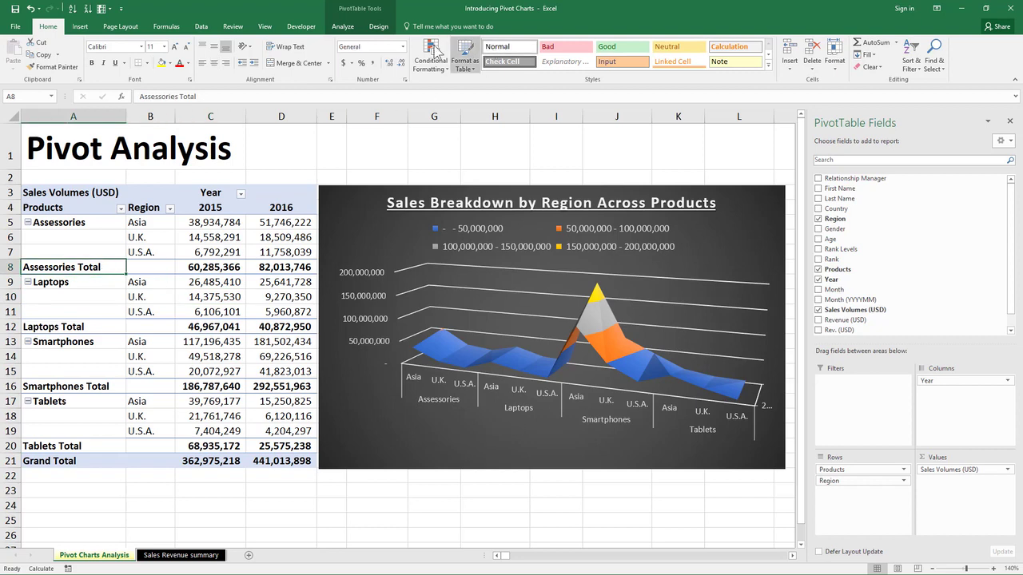
{"action": "left_click", "coordinate": [651, 165]}
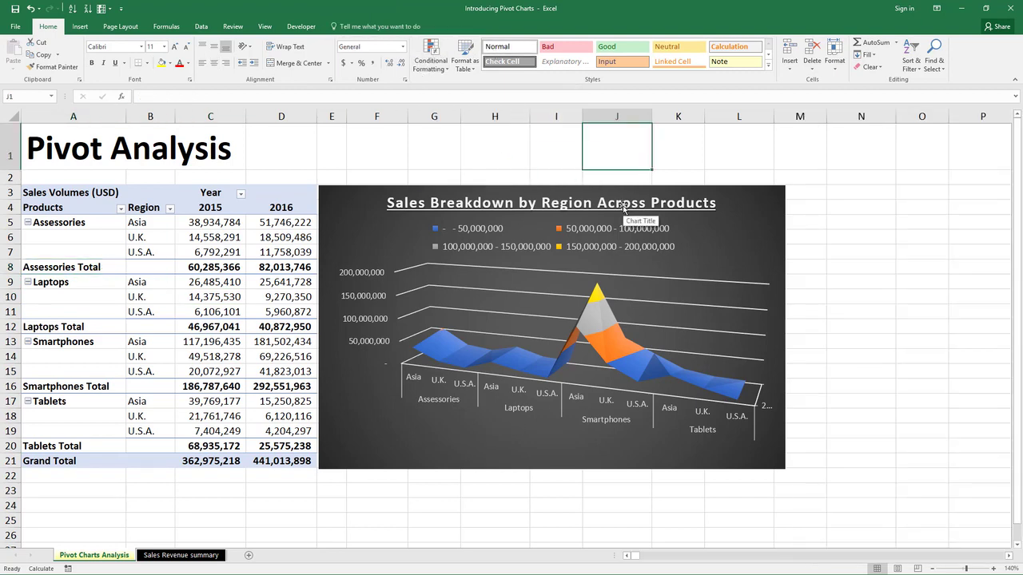